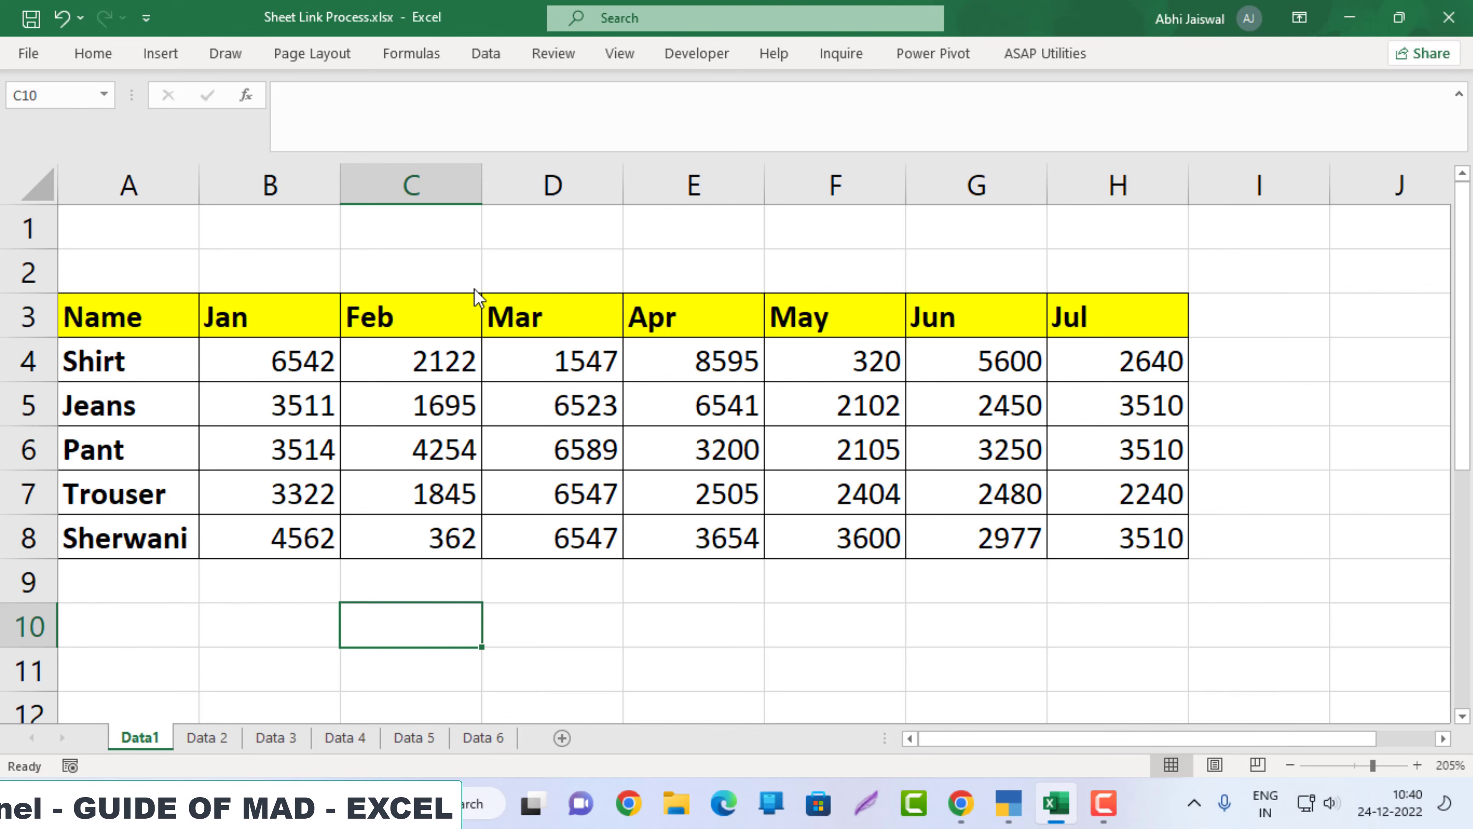
Look through the sheets Data 2 to Data 6 to compare their monthly product tables.
click(208, 738)
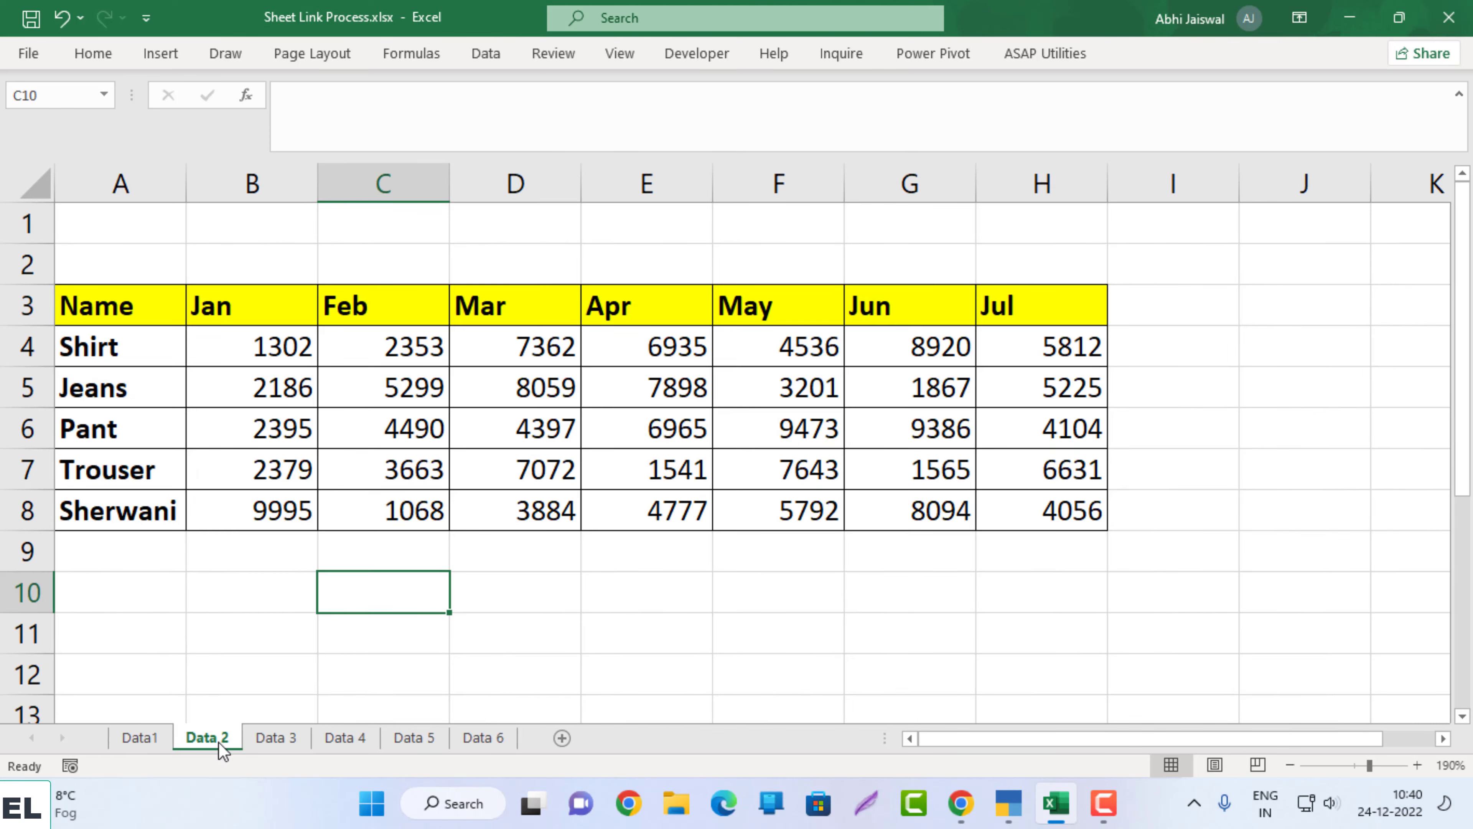
click(264, 740)
click(339, 741)
click(429, 739)
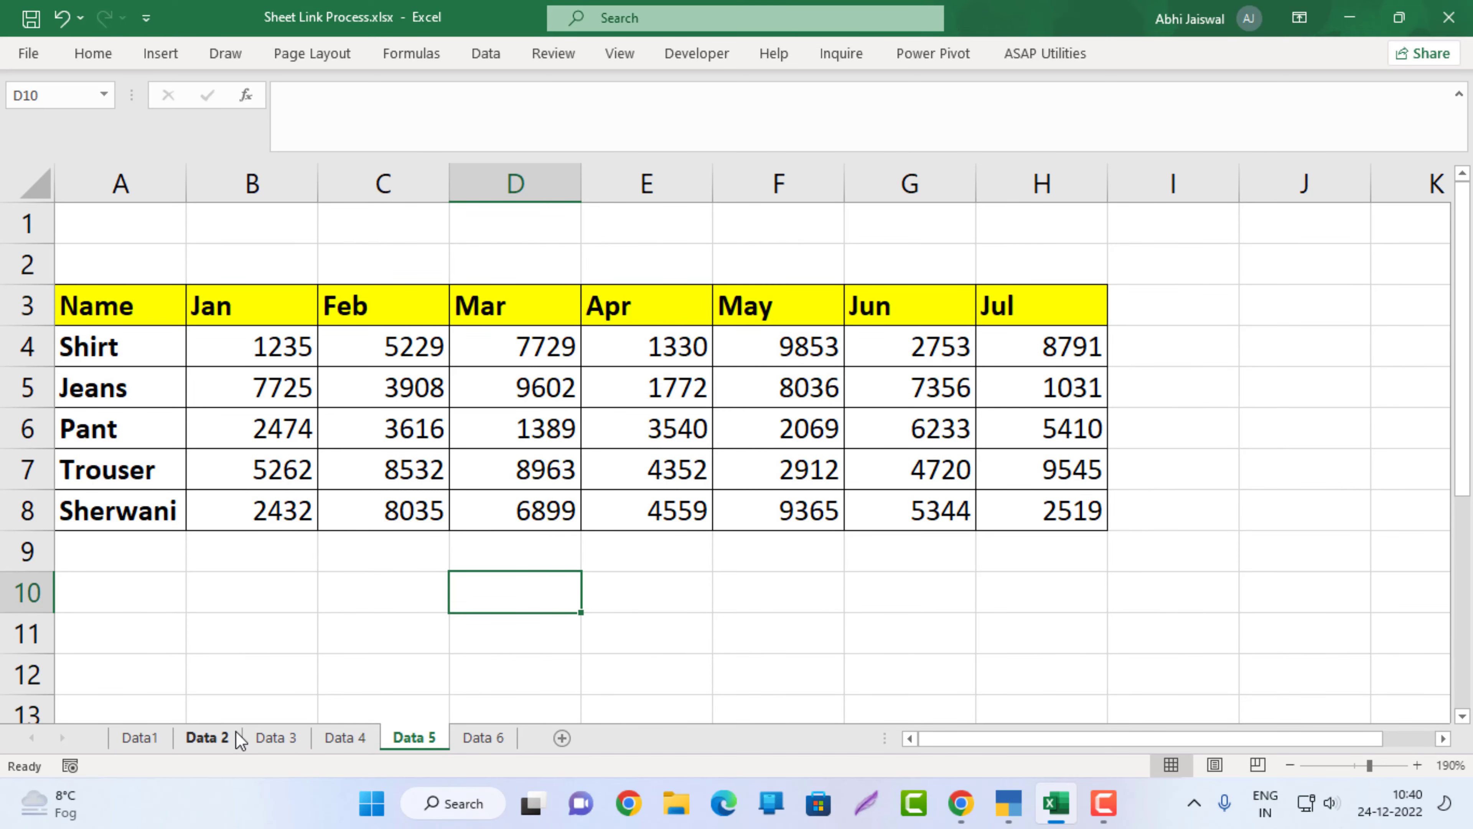
click(226, 736)
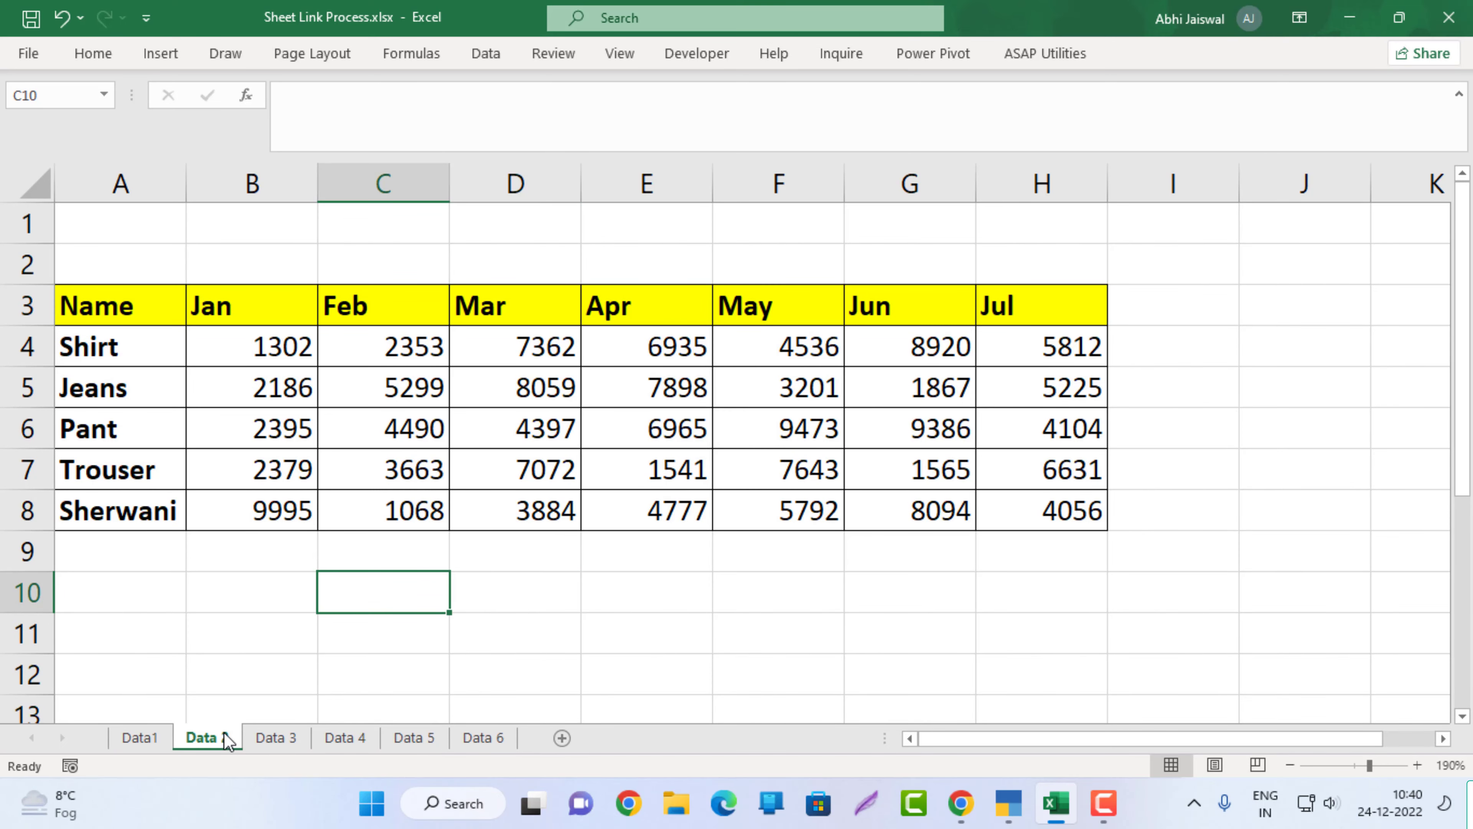
click(500, 746)
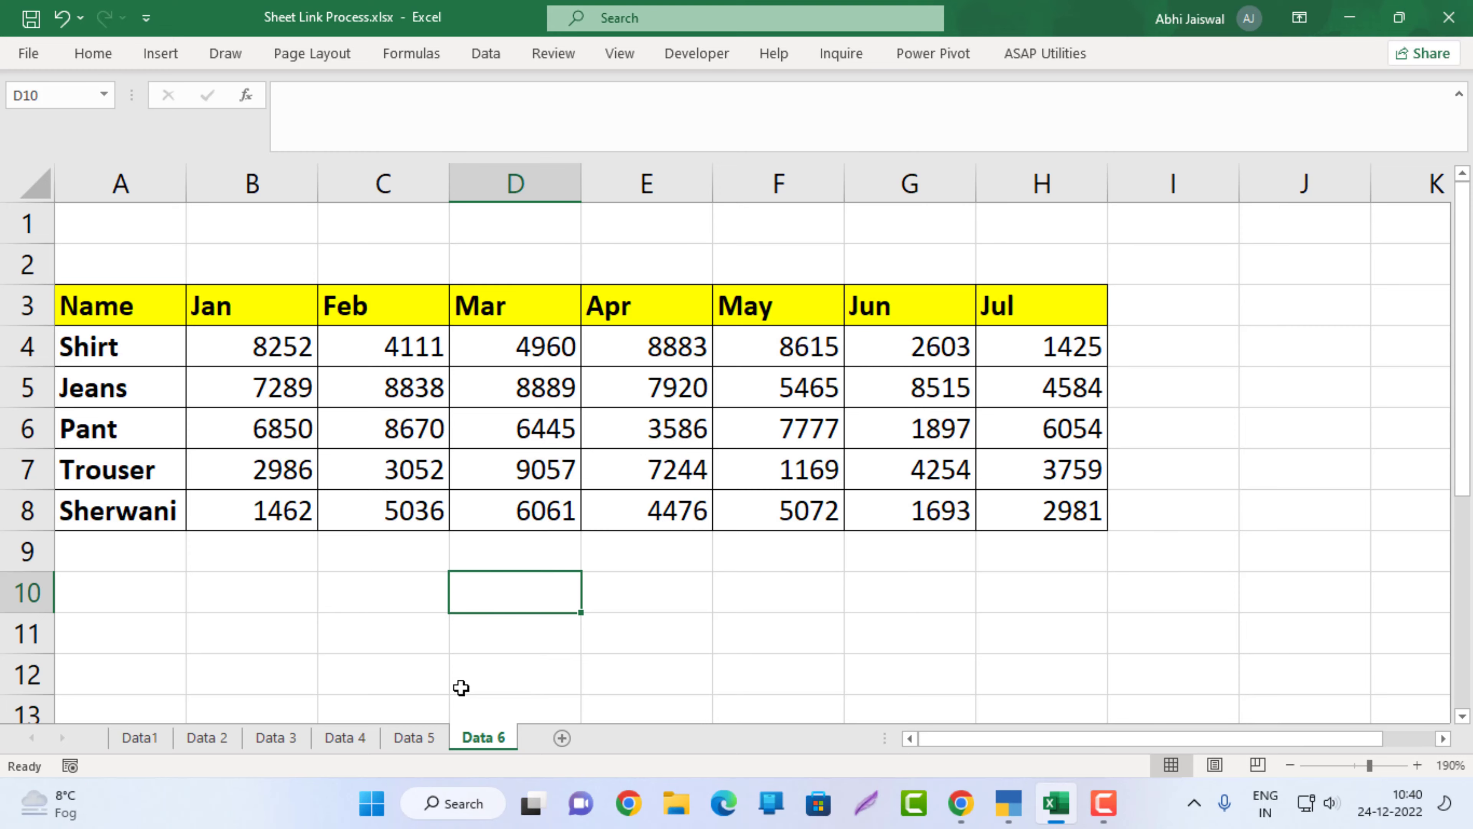
Step back through the sheets one by one to Data1, and forward again to Data 6.
key(ctrl+Page_Up)
key(ctrl+Page_Up)
key(ctrl+Page_Up)
key(ctrl+Page_Up)
key(ctrl+Page_Up)
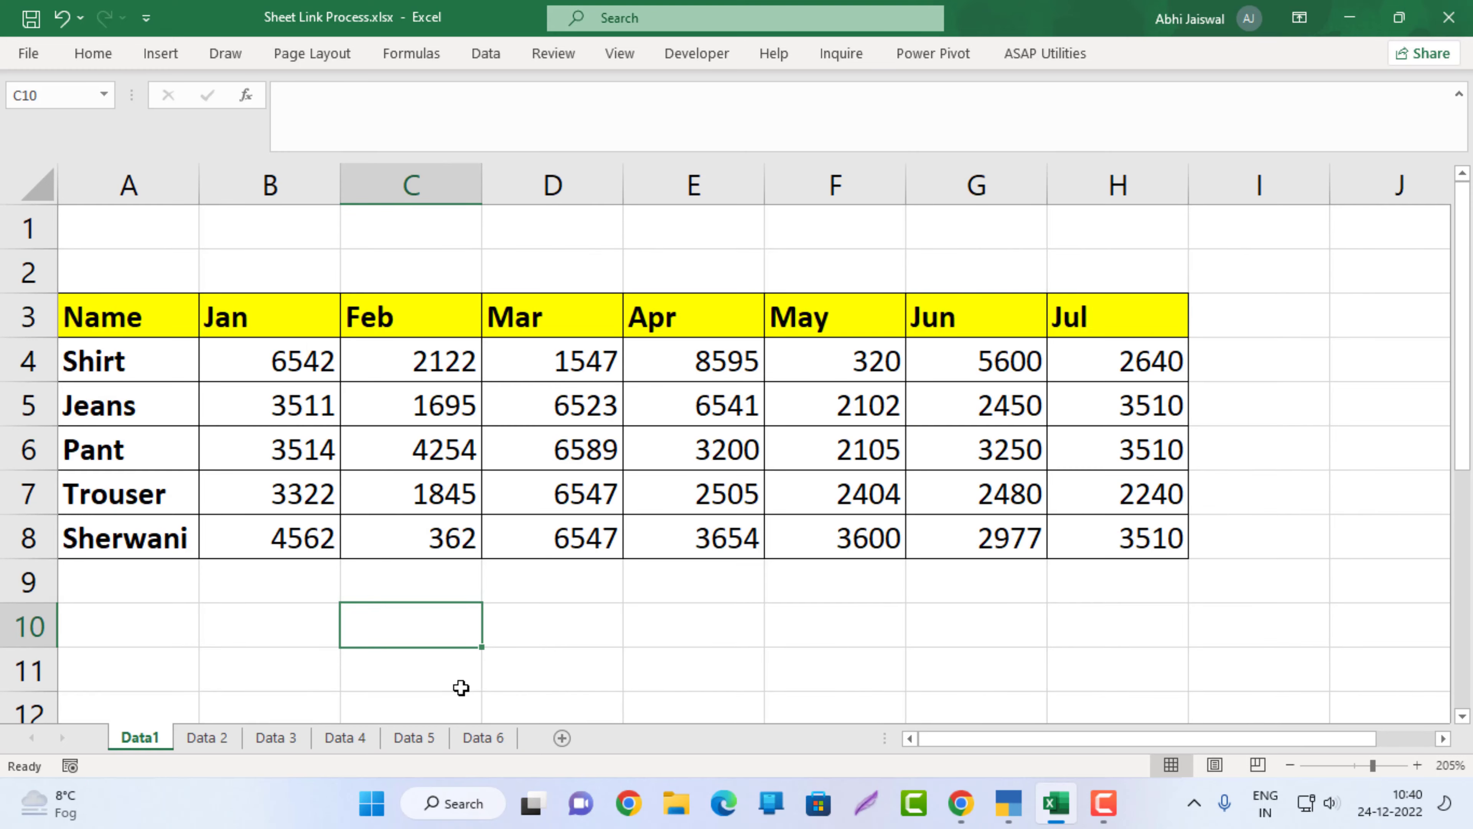
key(ctrl+Page_Down)
key(ctrl+Page_Down)
key(ctrl+Page_Down)
key(ctrl+Page_Down)
key(ctrl+Page_Down)
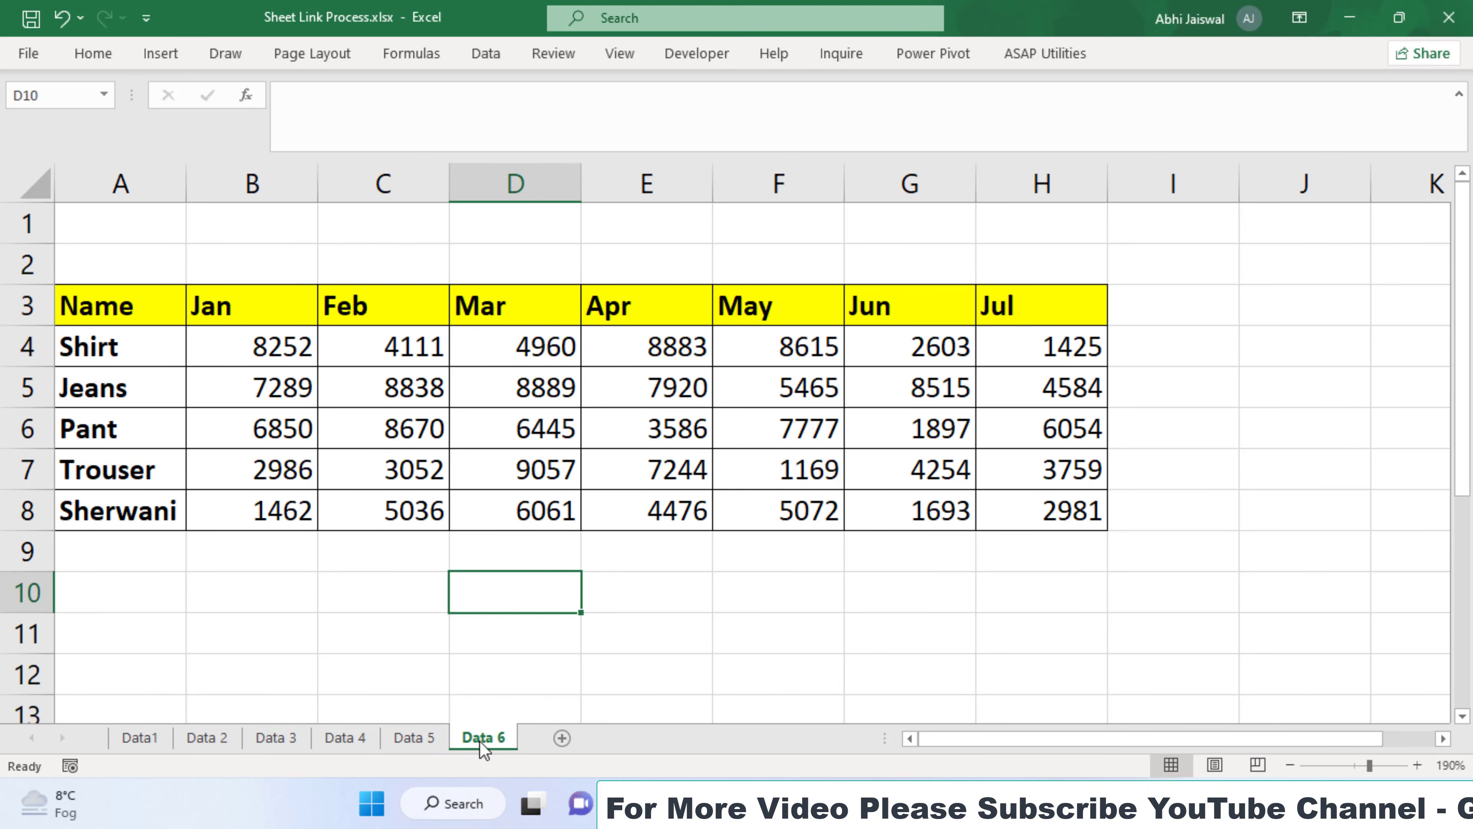
View the sheets Data1, Data 5 and Data 2 by jumping directly between them.
click(135, 738)
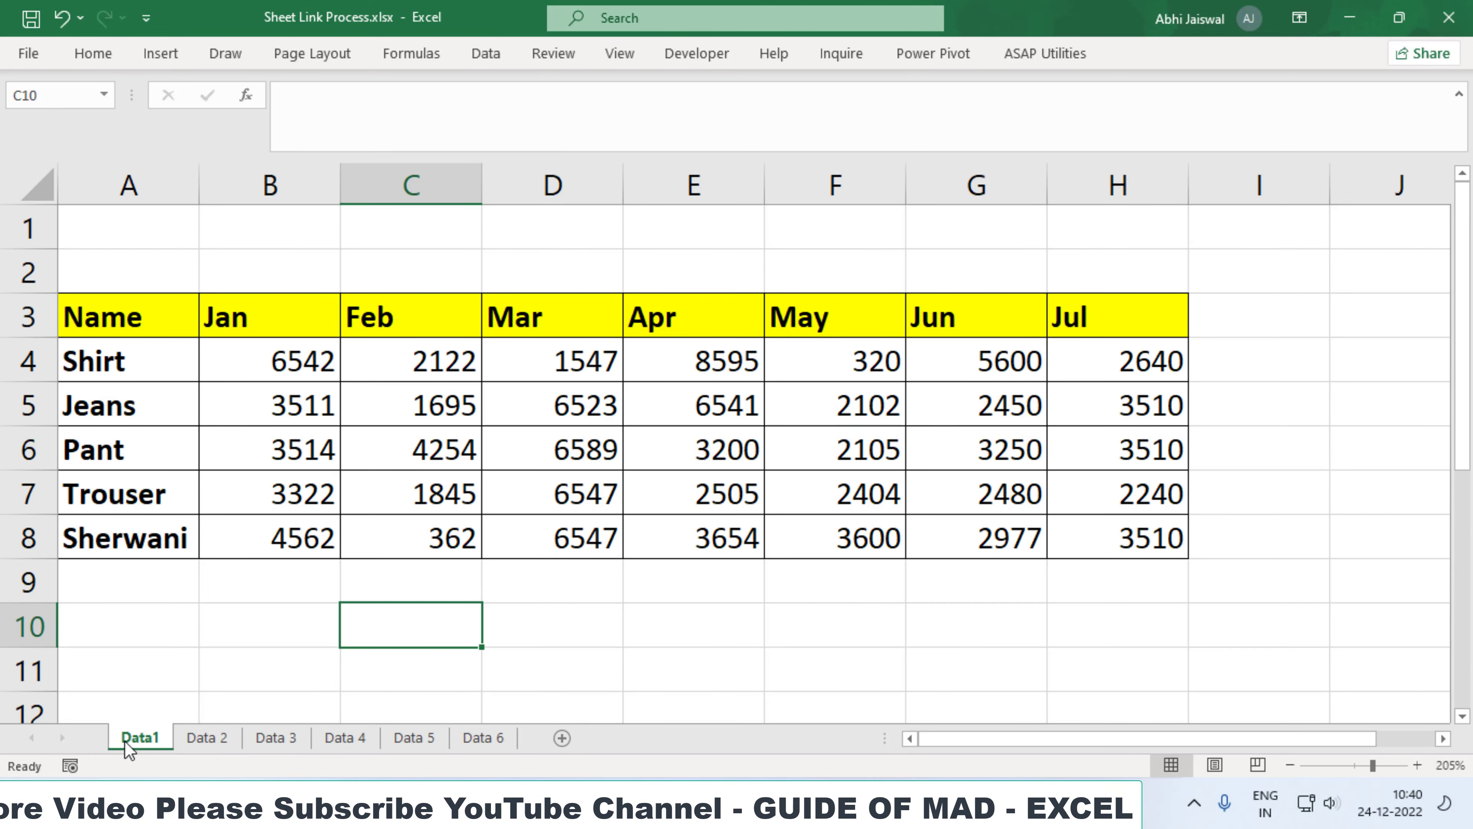
click(426, 737)
click(208, 738)
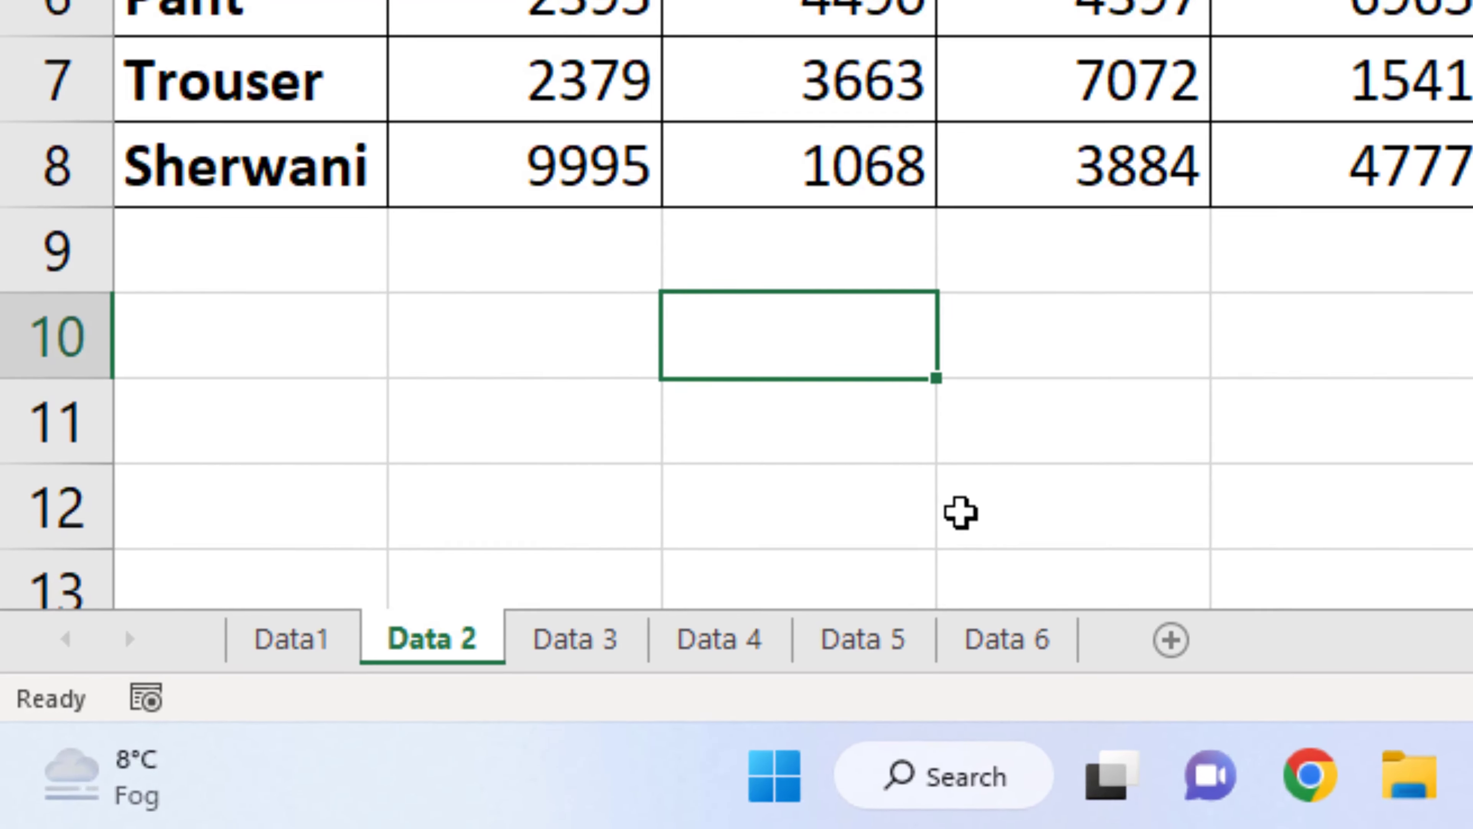
Add a new sheet as the first one in the workbook, before Data1, and rename it Index.
click(349, 639)
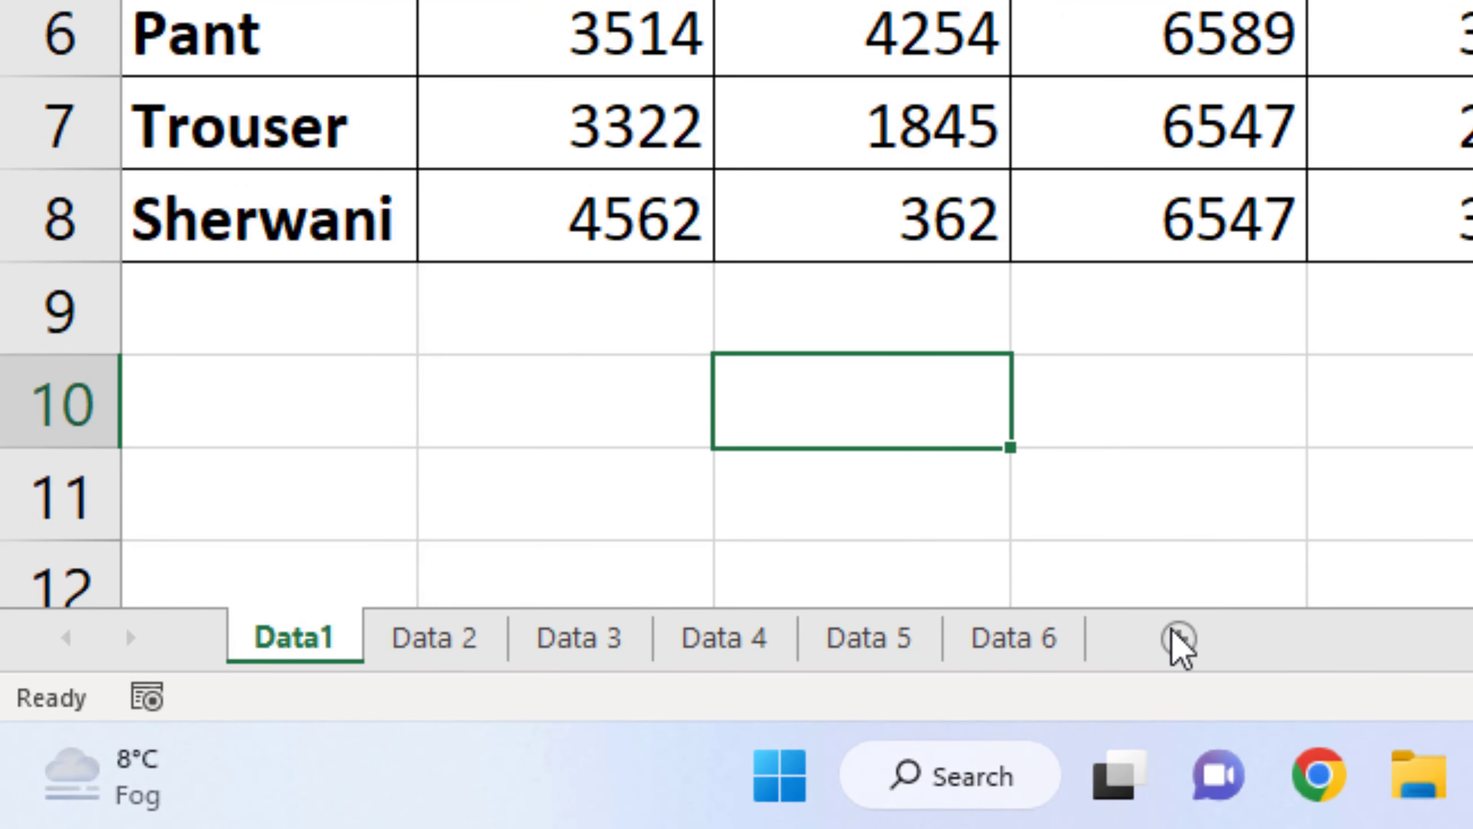
click(1194, 642)
drag(431, 634, 212, 635)
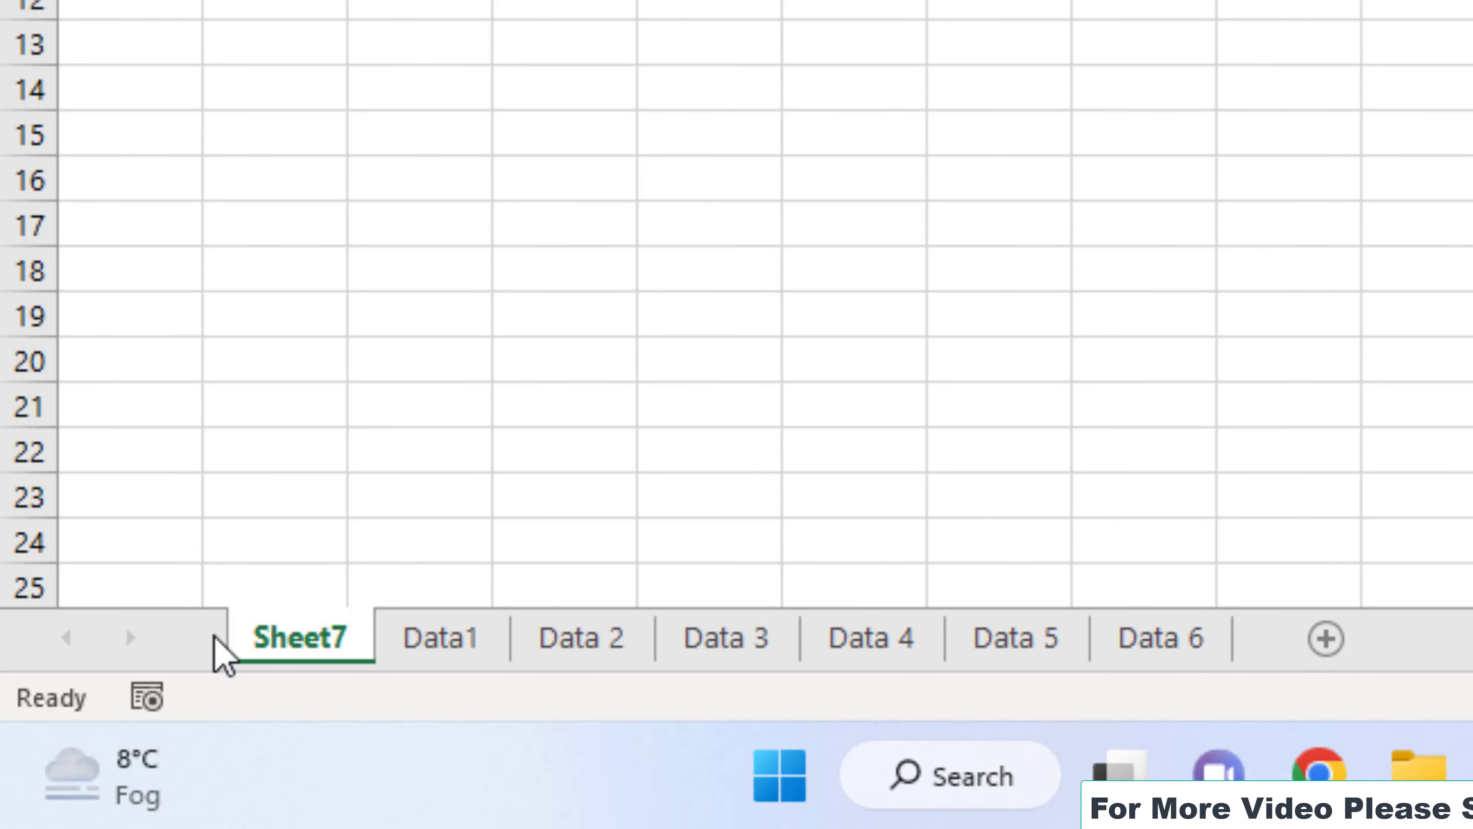
double_click(318, 638)
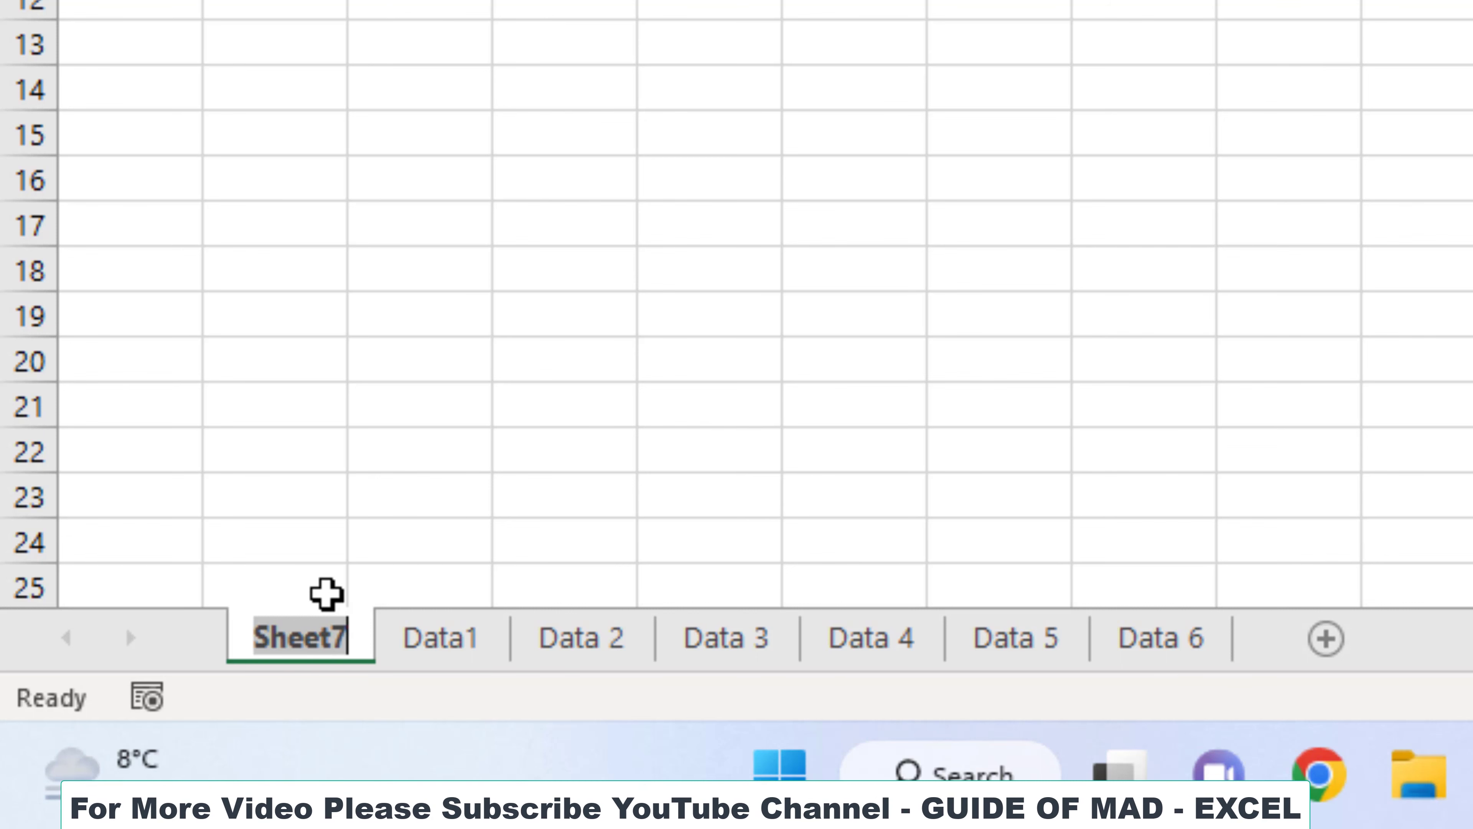
text(Index)
key(Return)
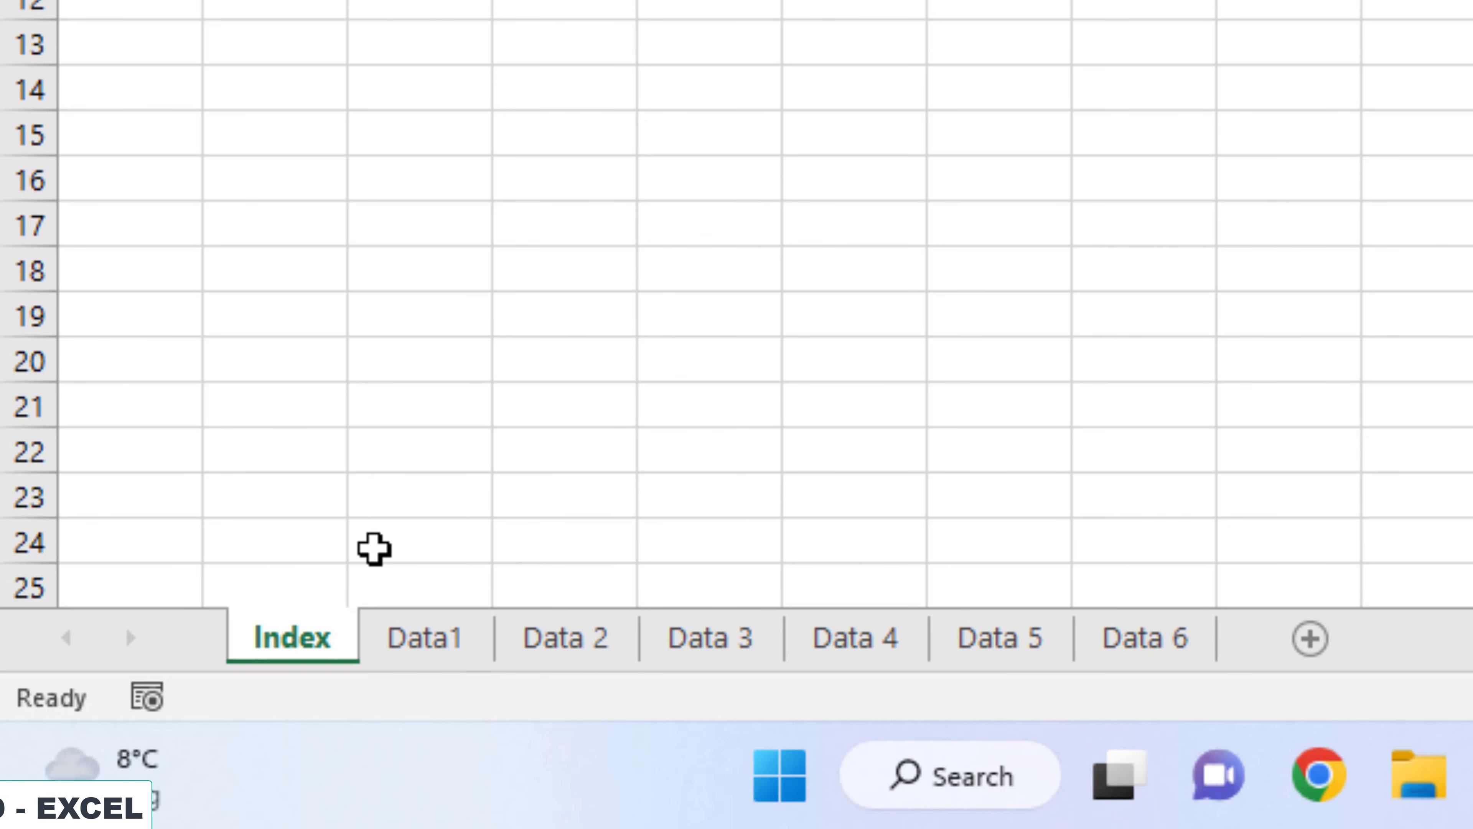
scroll(374, 549, up, 4)
scroll(374, 549, up, 1)
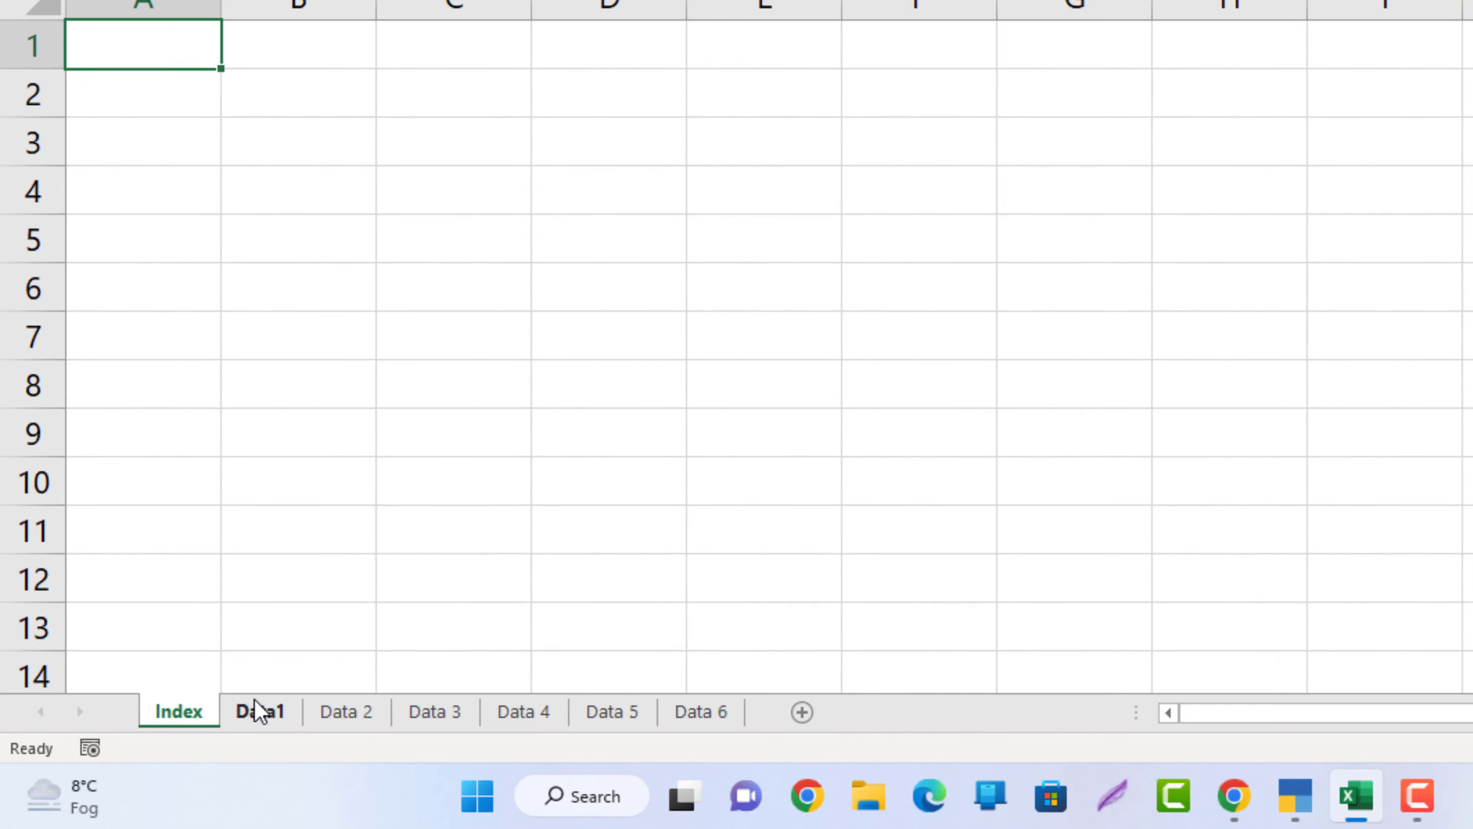
Go through the sheets Data1 to Data 6 and make A1 the selected cell on each one.
click(425, 637)
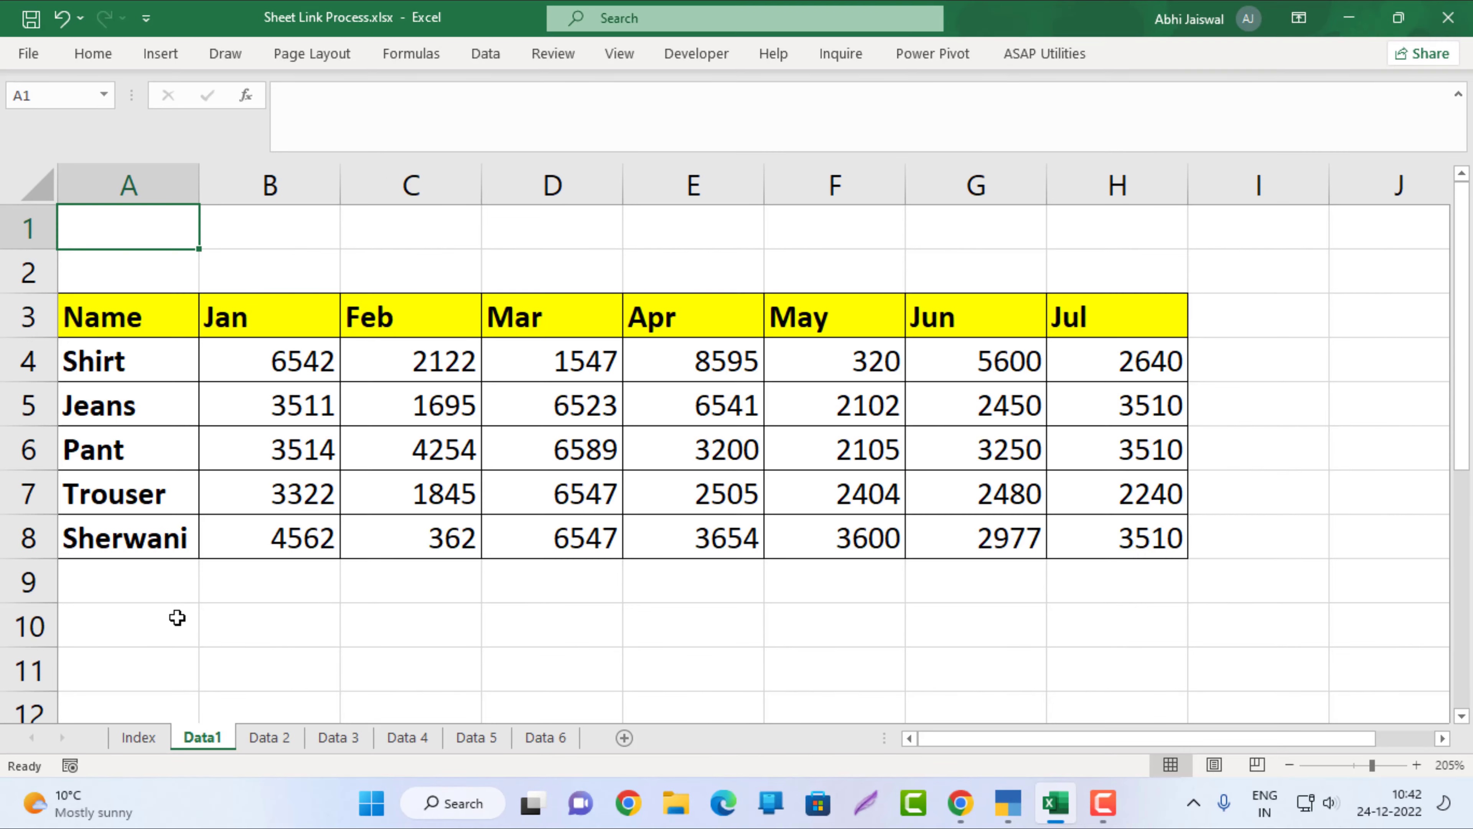
click(133, 737)
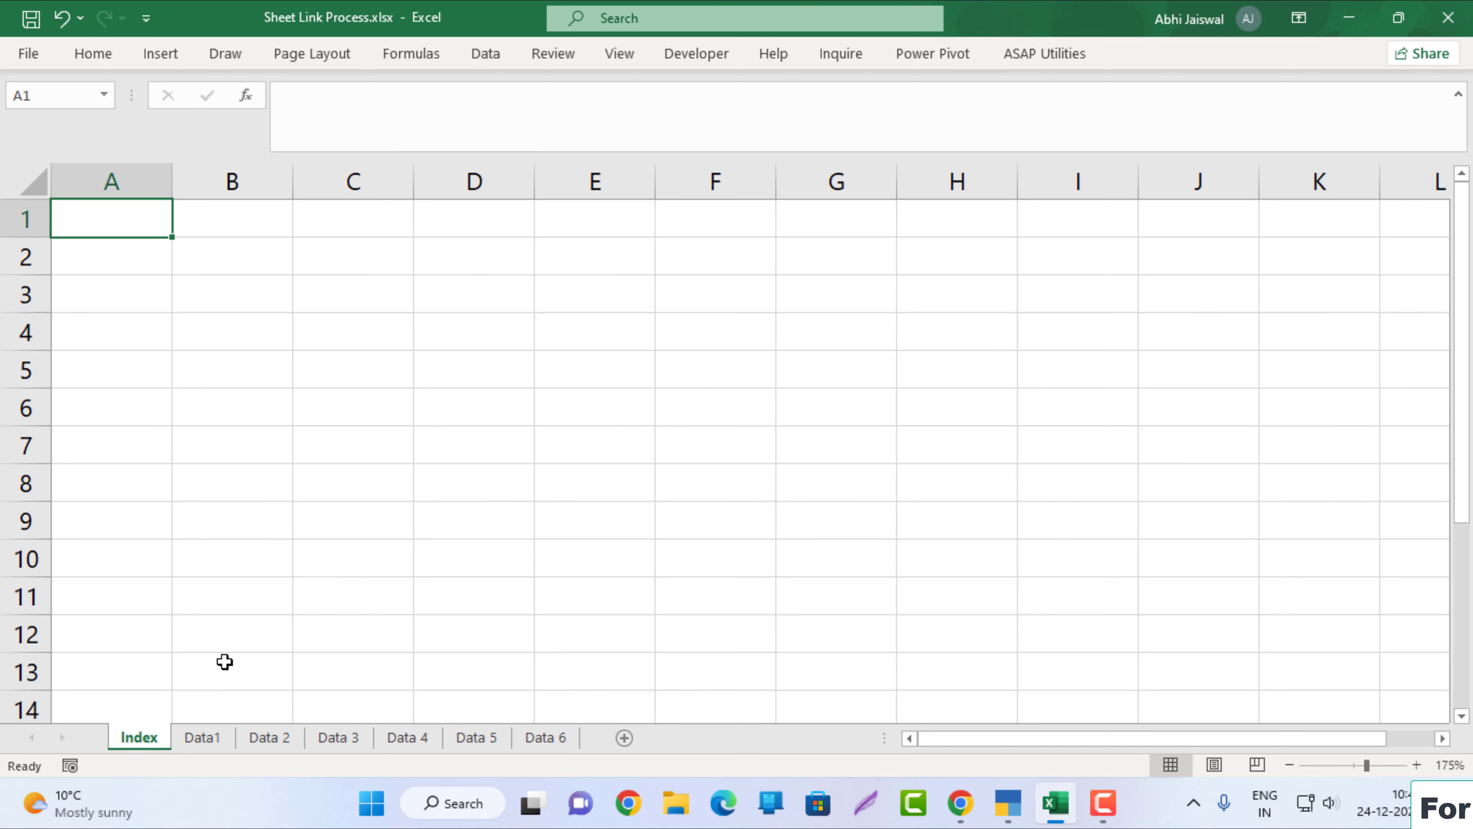
click(223, 740)
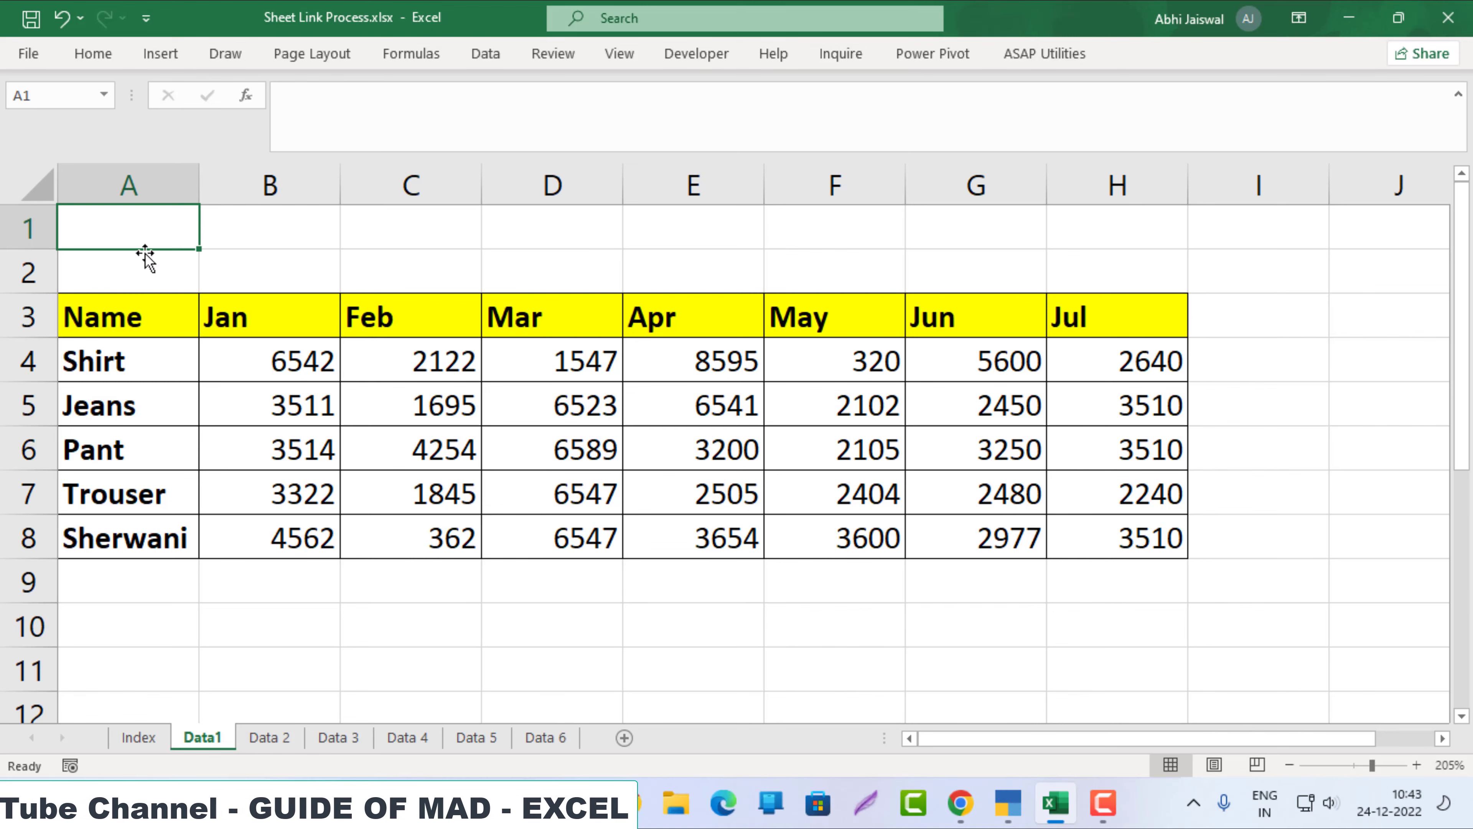
click(268, 737)
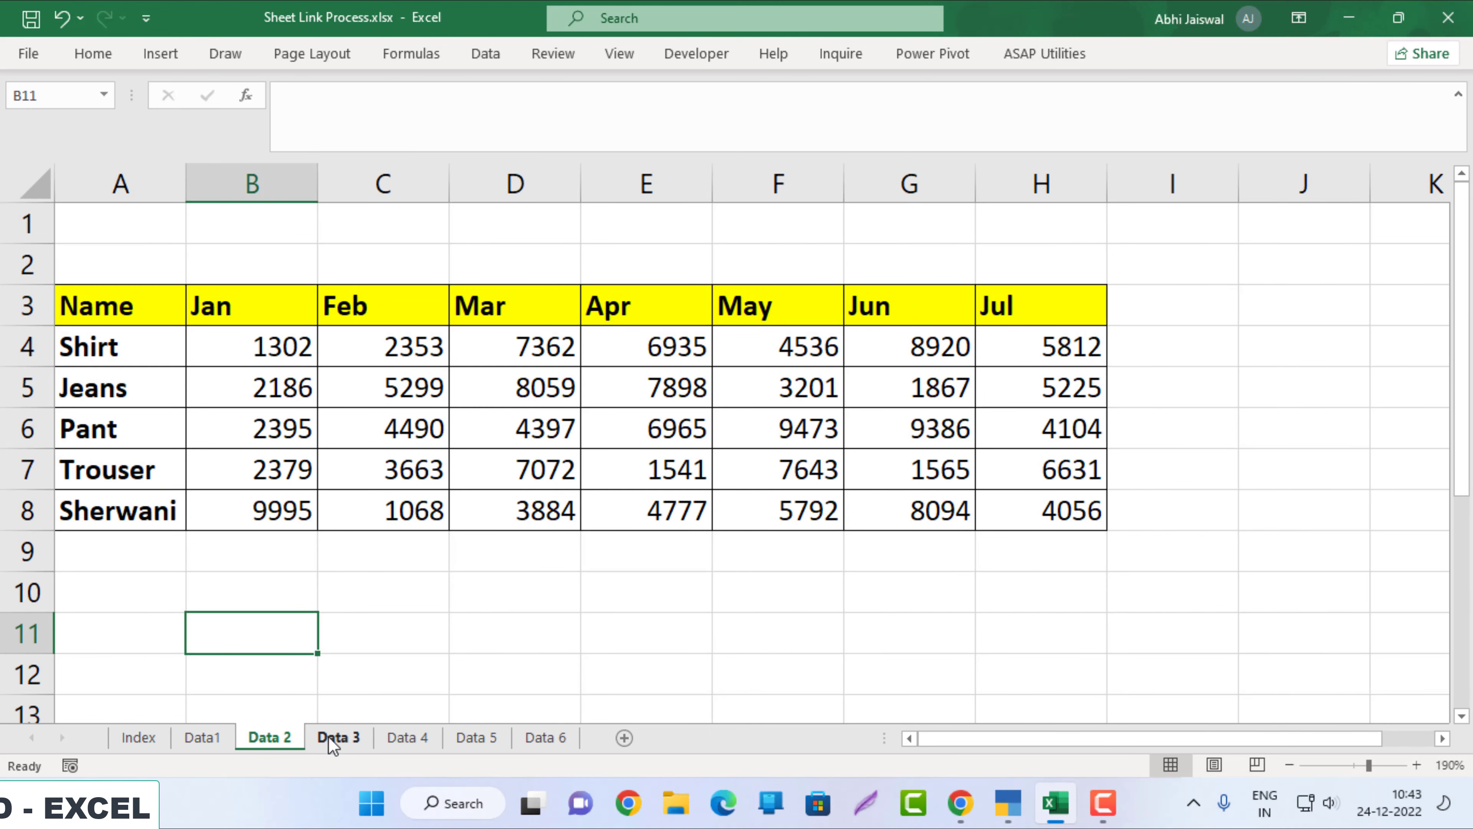
click(334, 738)
click(114, 213)
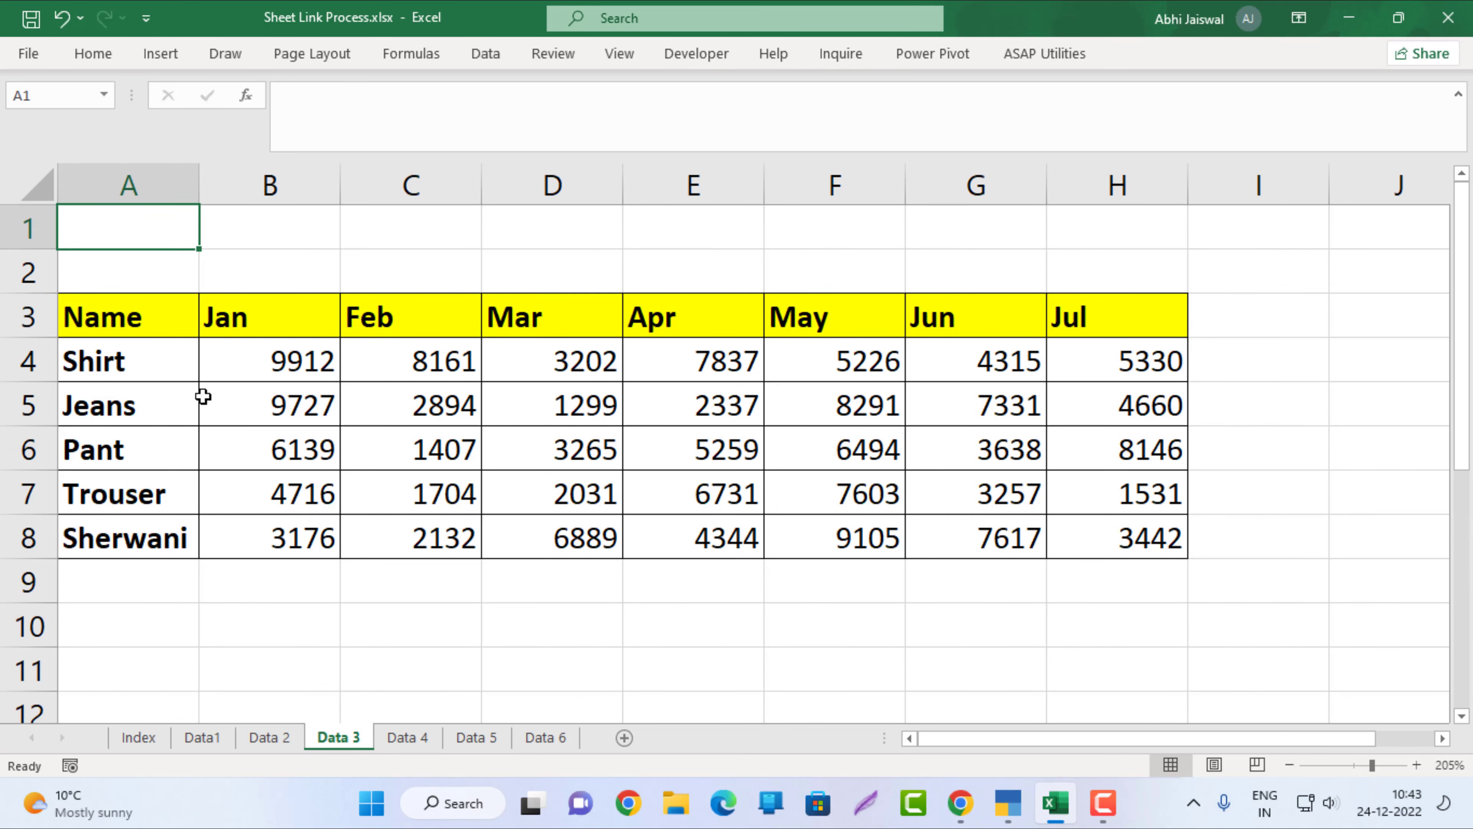
click(273, 746)
click(114, 232)
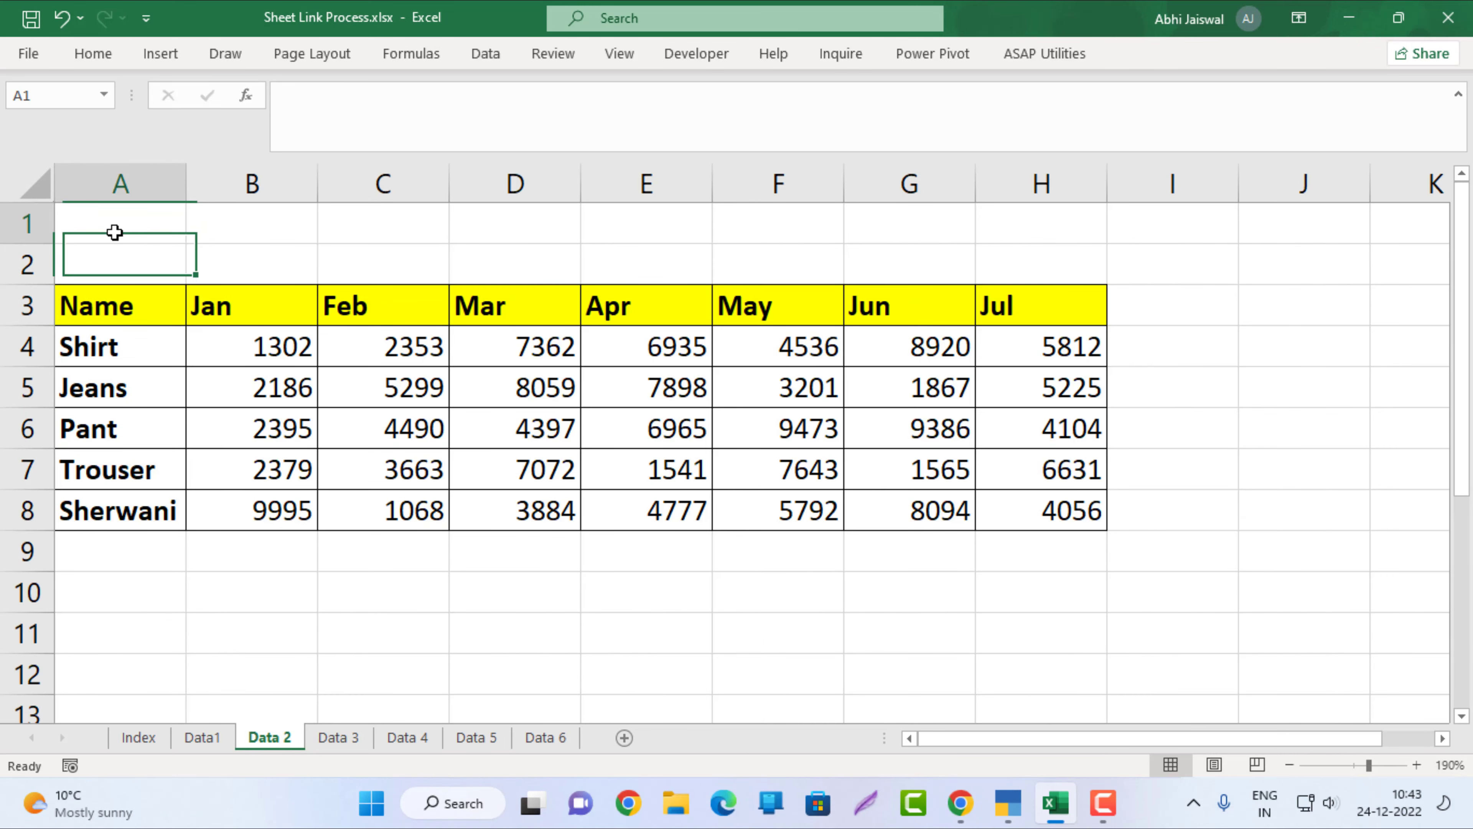
click(405, 738)
click(117, 237)
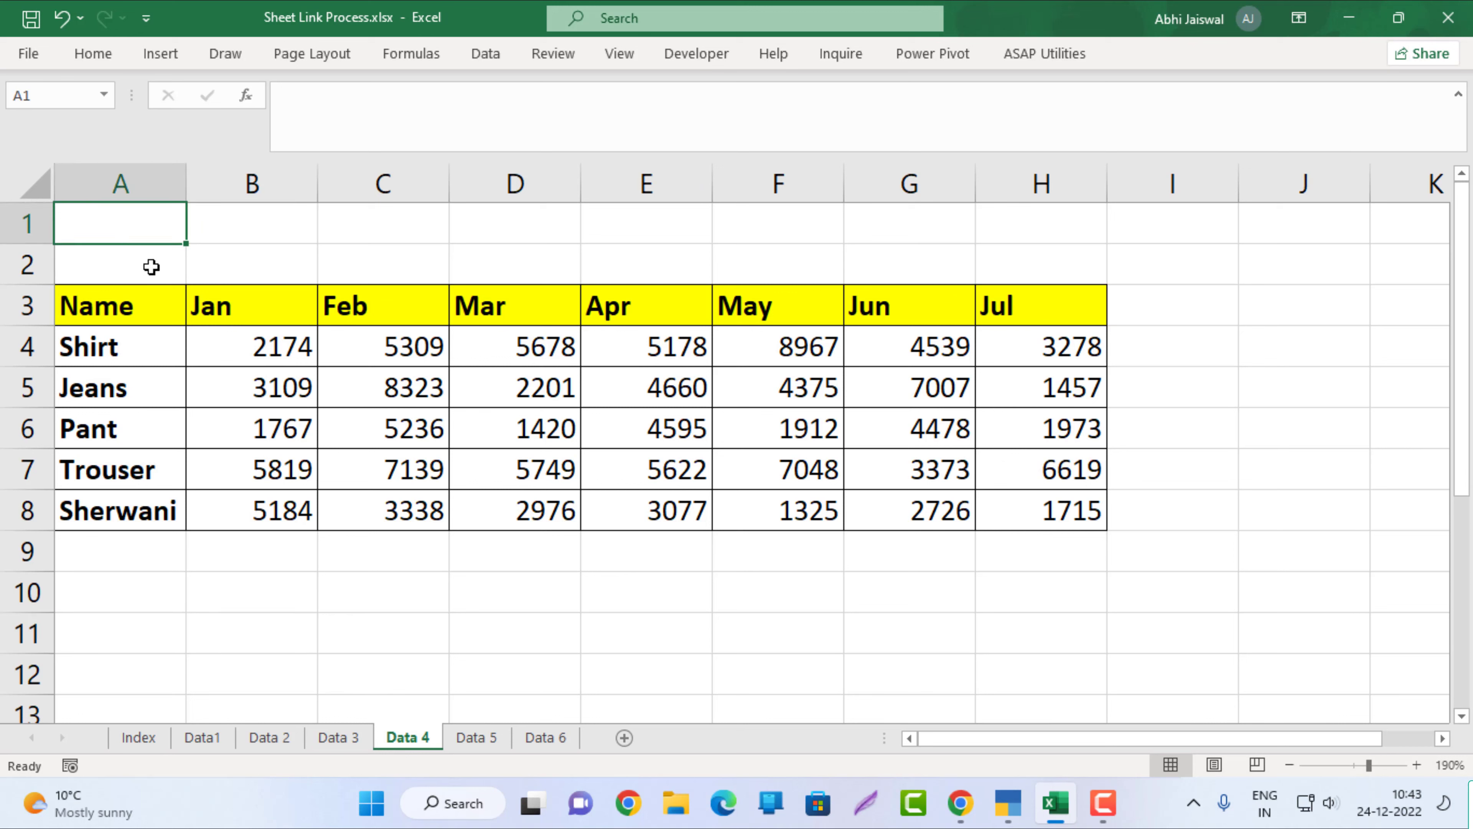
click(486, 742)
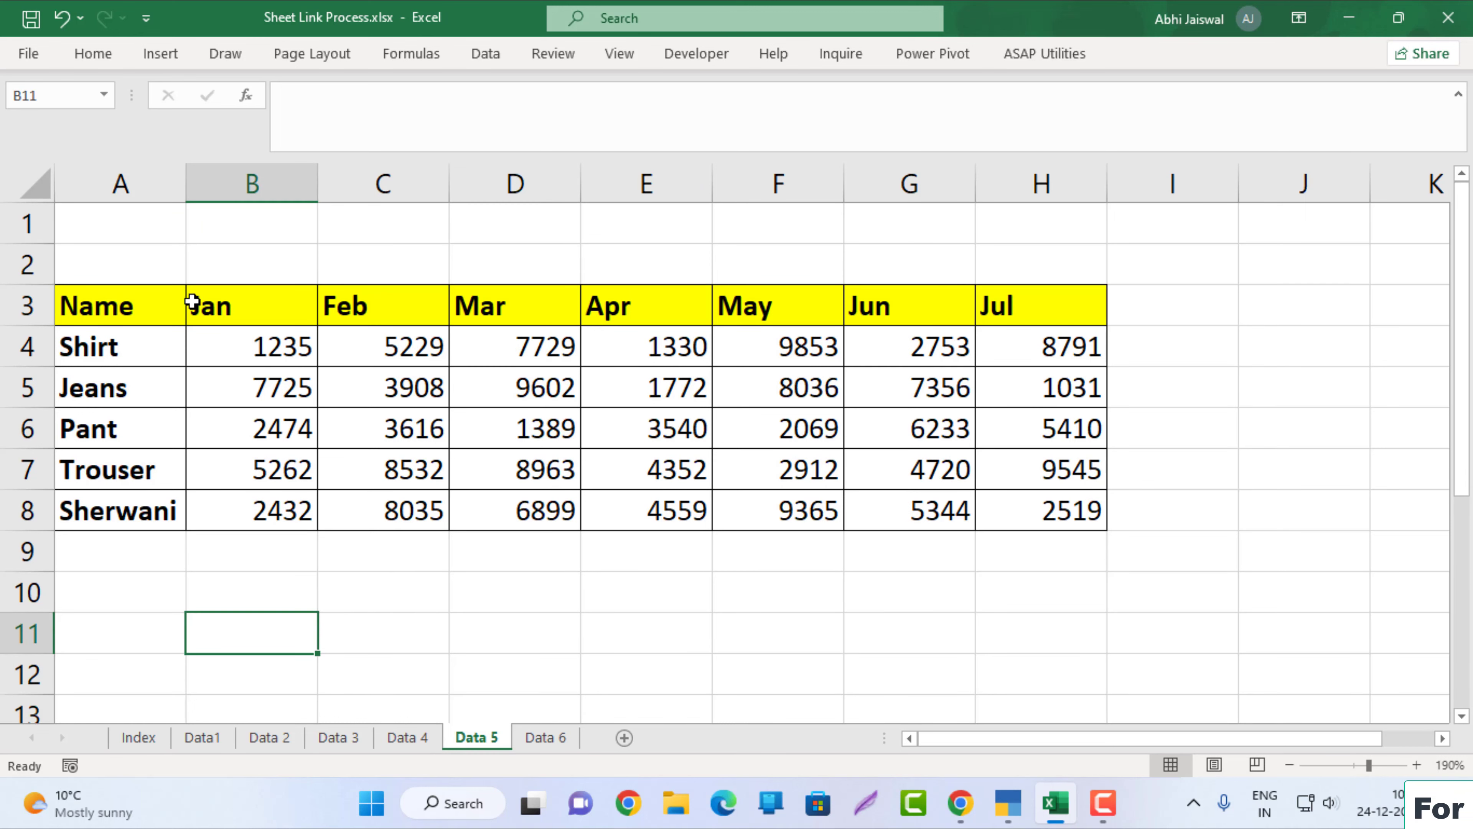
click(95, 224)
click(548, 739)
click(126, 211)
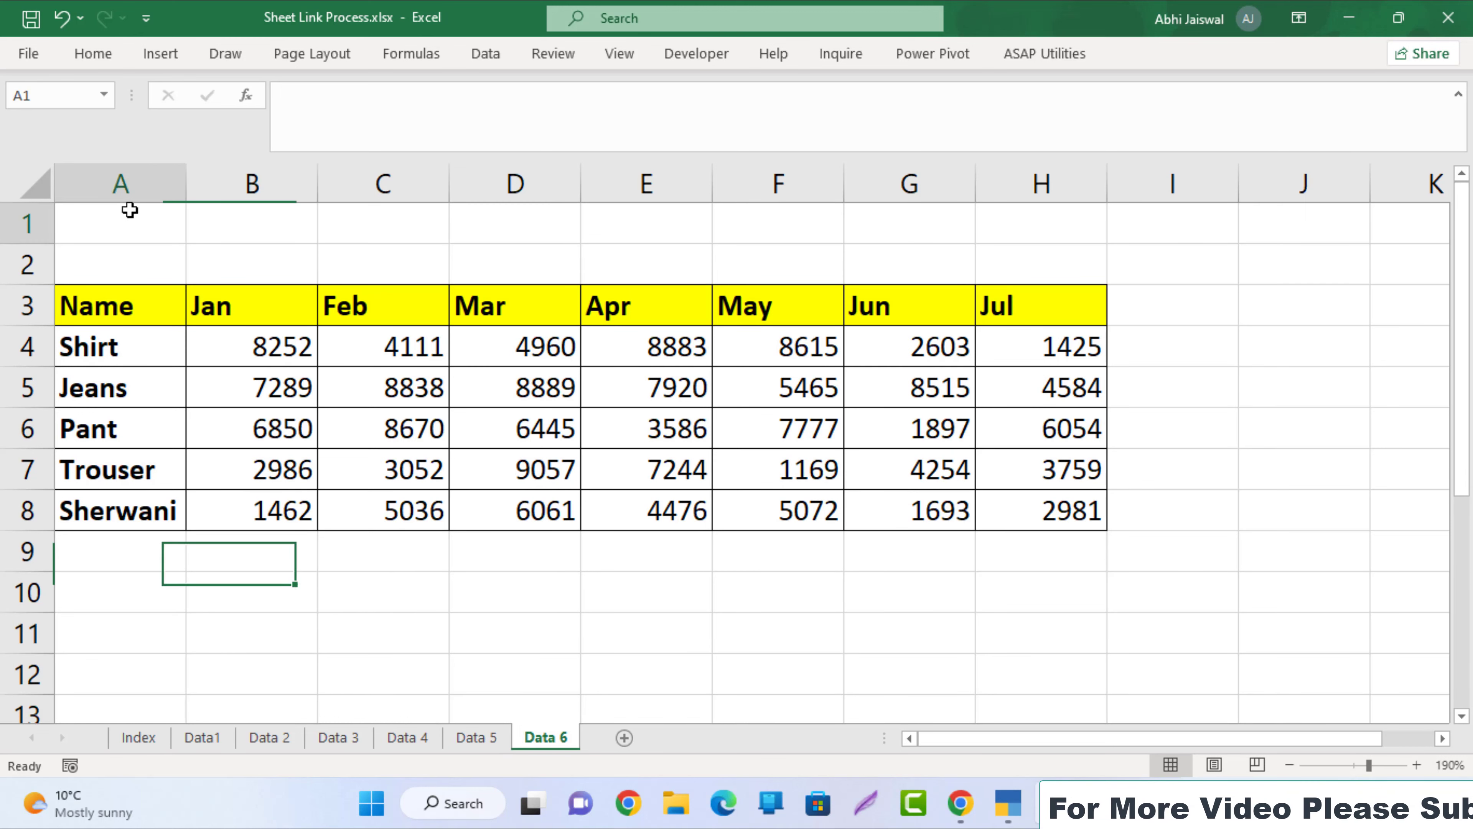
In cell A1 of Data1, insert a hyperlink to cell A1 of the Index sheet and change its display text to Back.
click(203, 738)
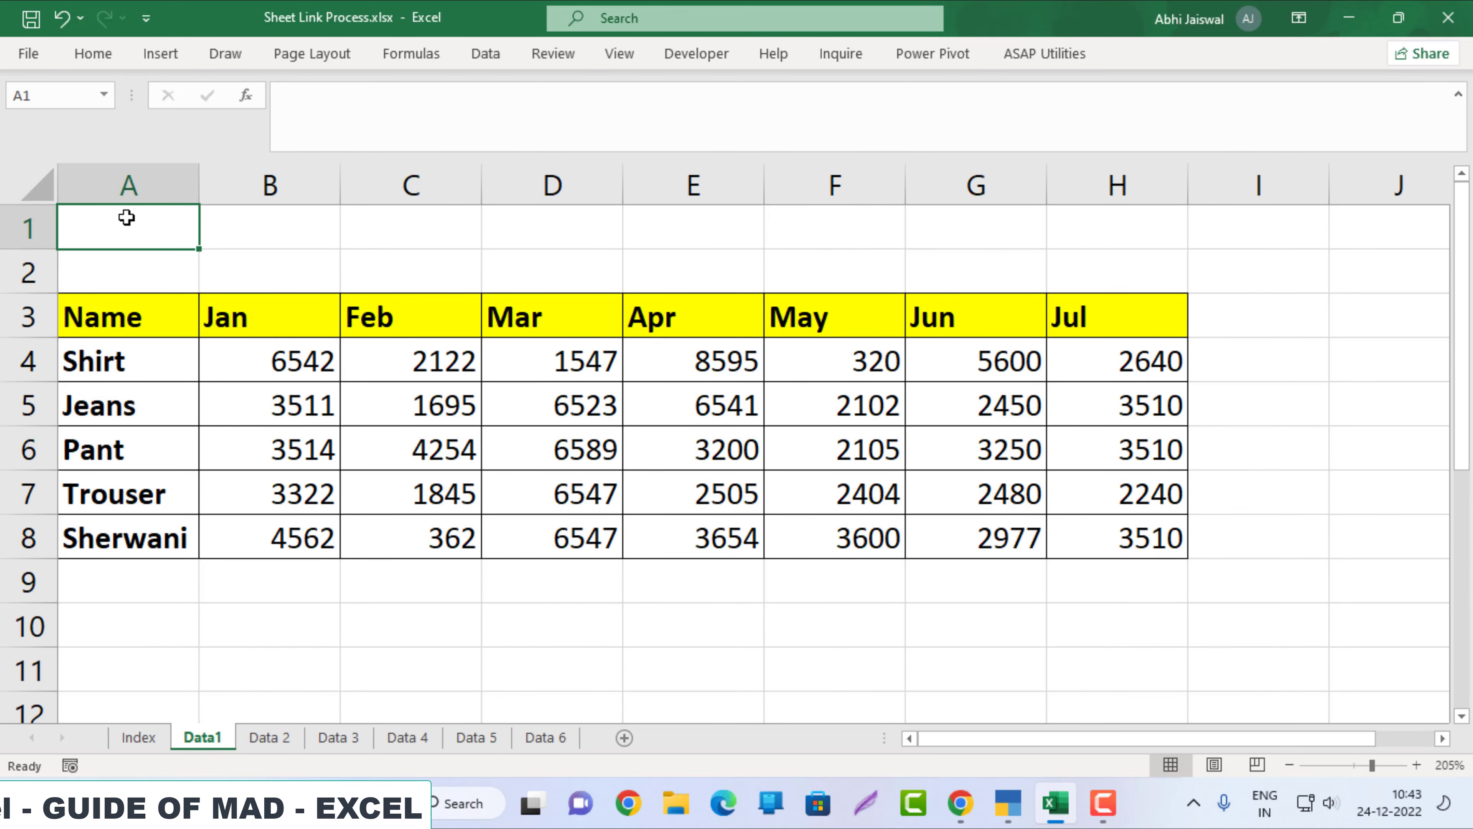
key(ctrl+k)
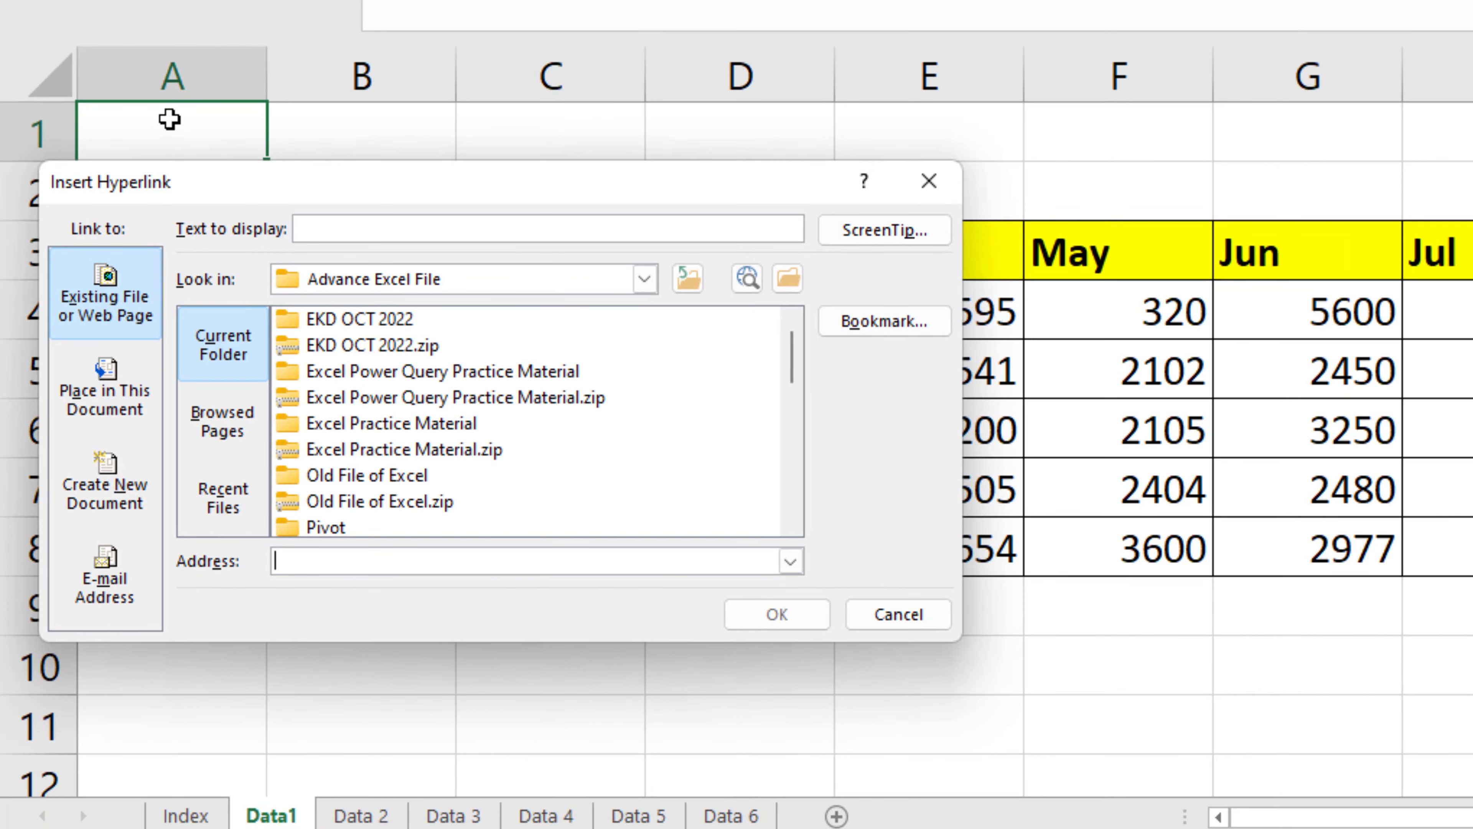
click(123, 405)
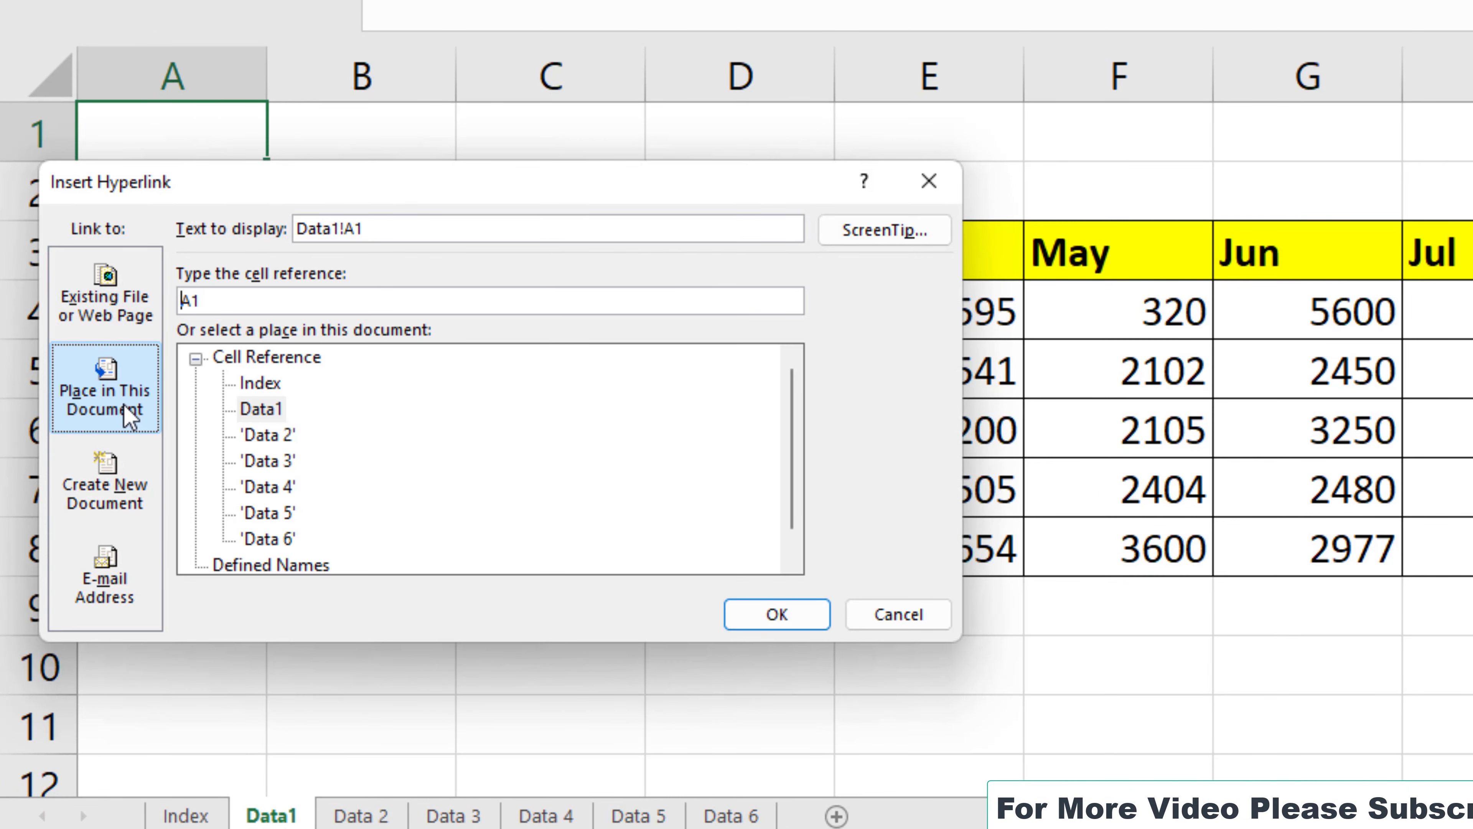
click(266, 383)
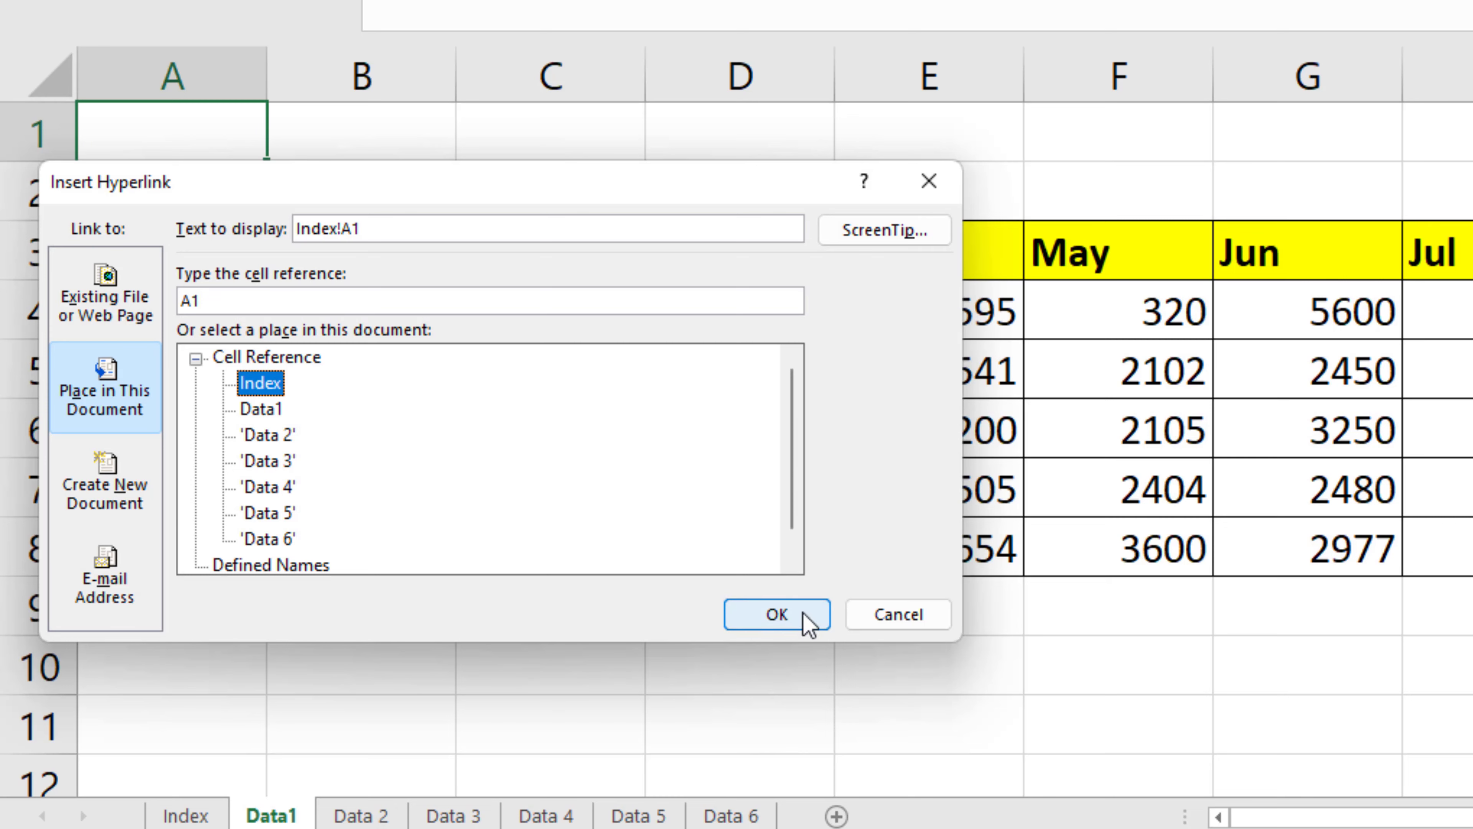
click(776, 614)
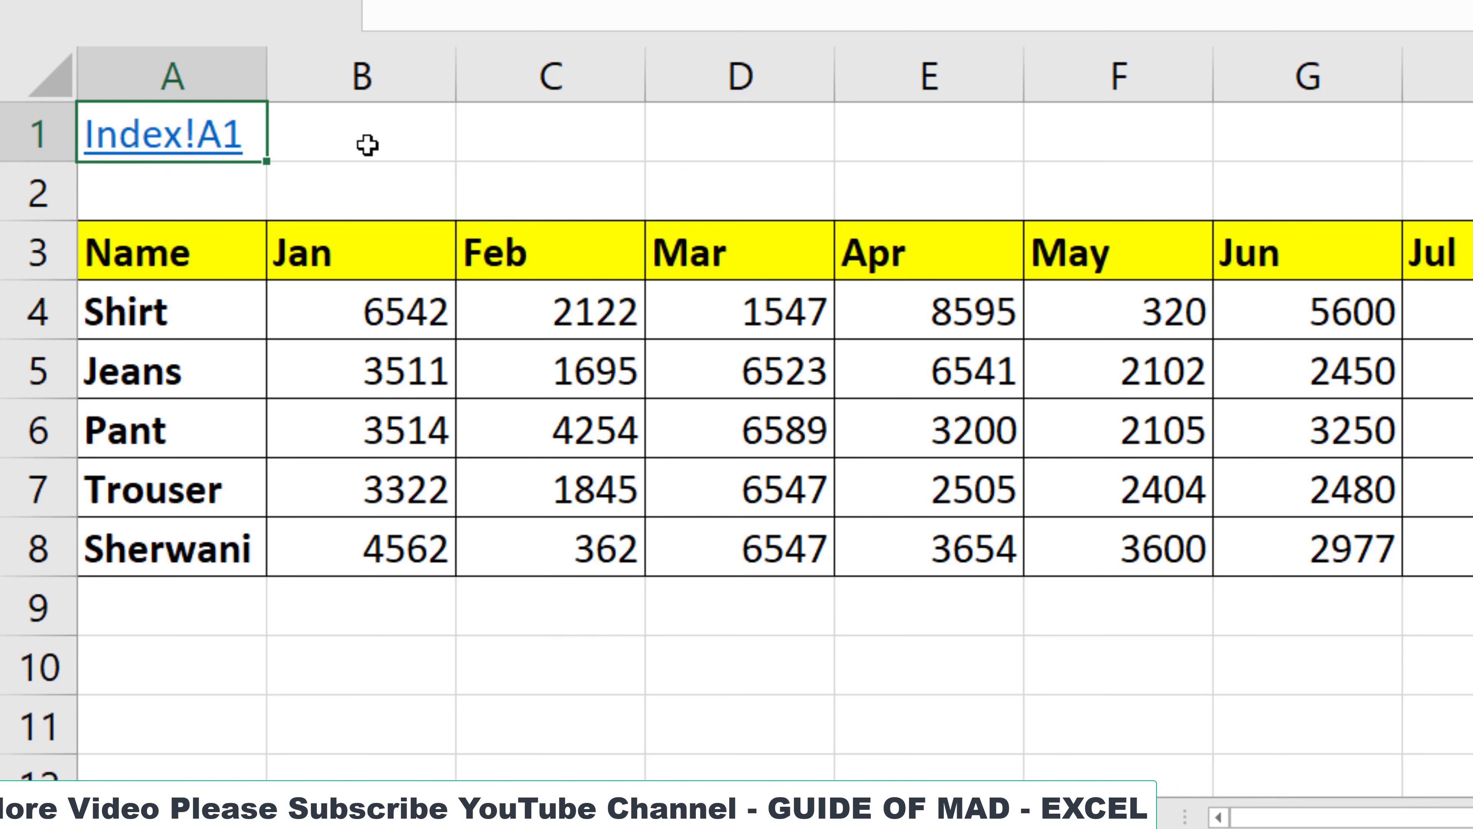
key(ctrl+k)
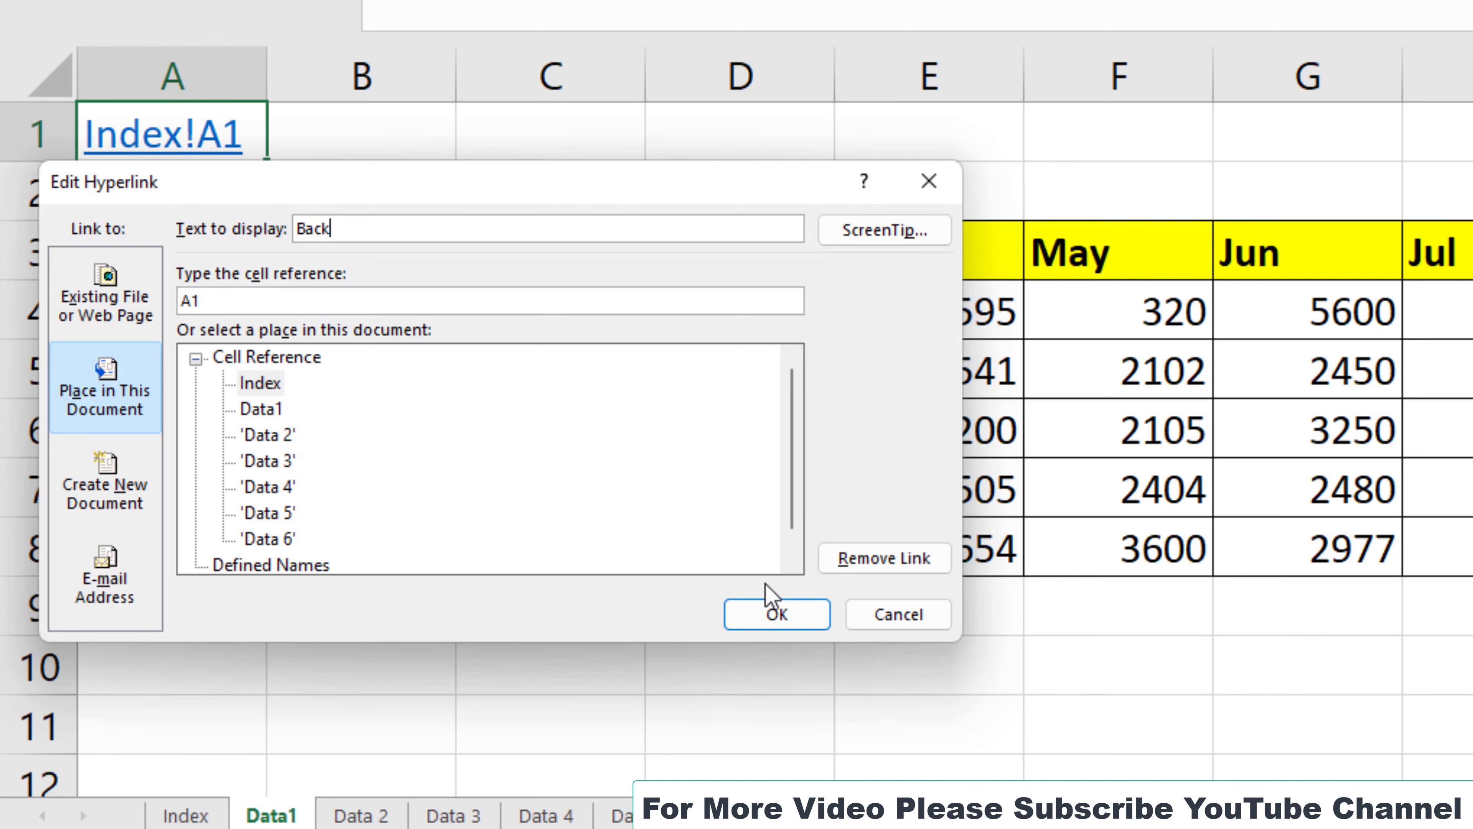
click(774, 613)
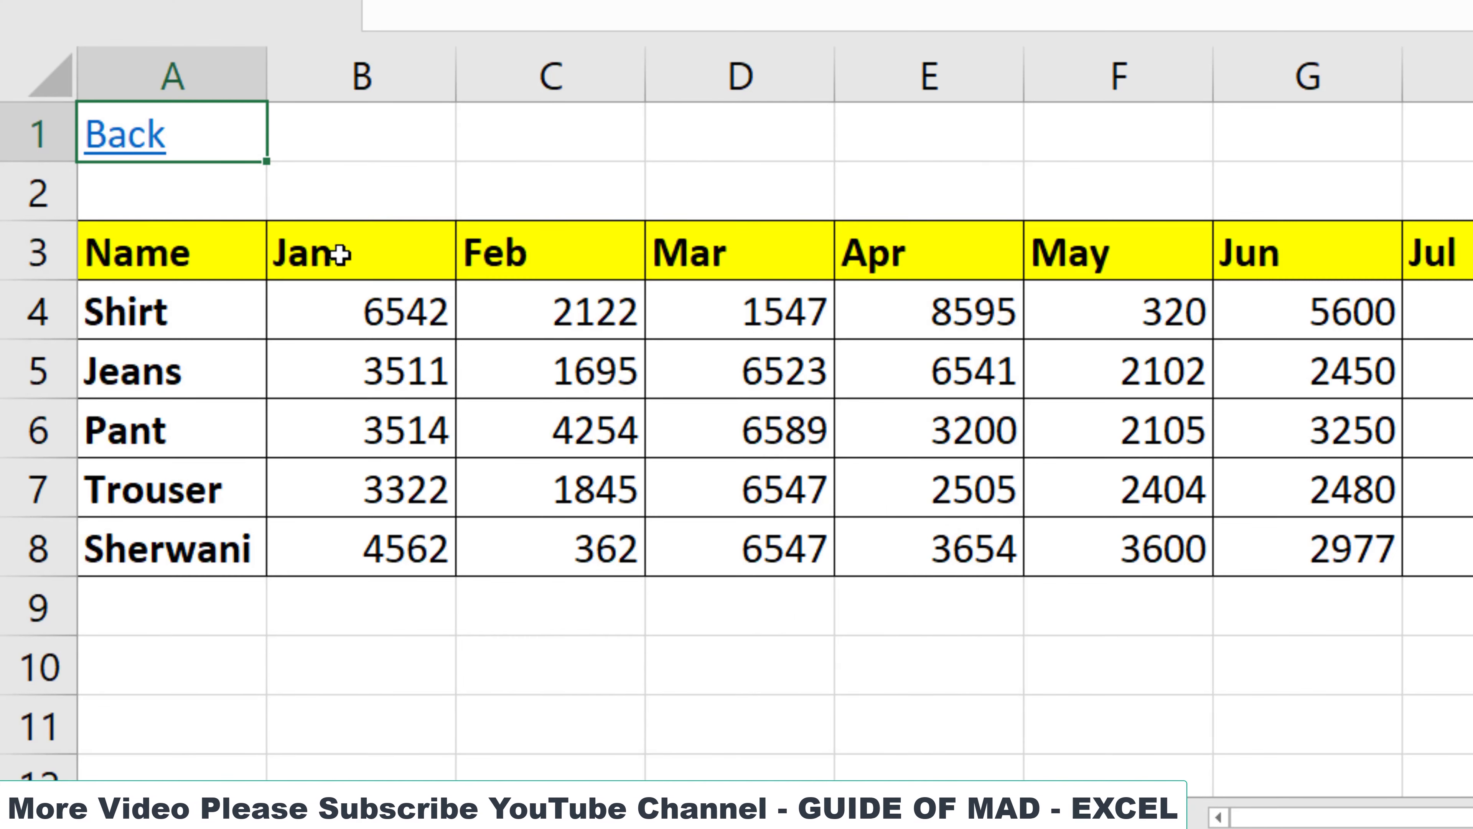
In cell A1 of Data 2, insert a hyperlink to cell A1 of the Index sheet with the display text Back.
click(340, 765)
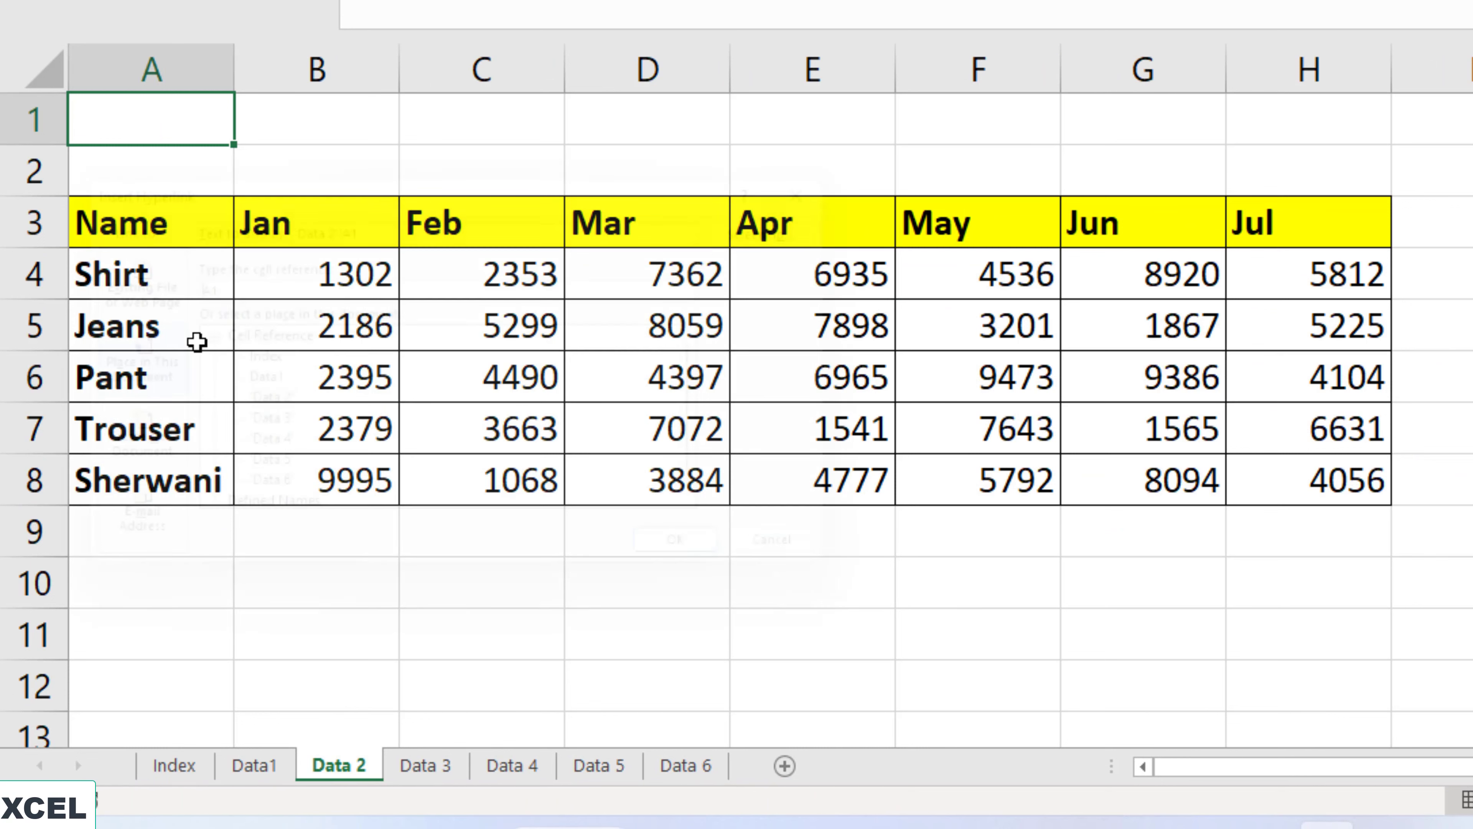
key(ctrl+k)
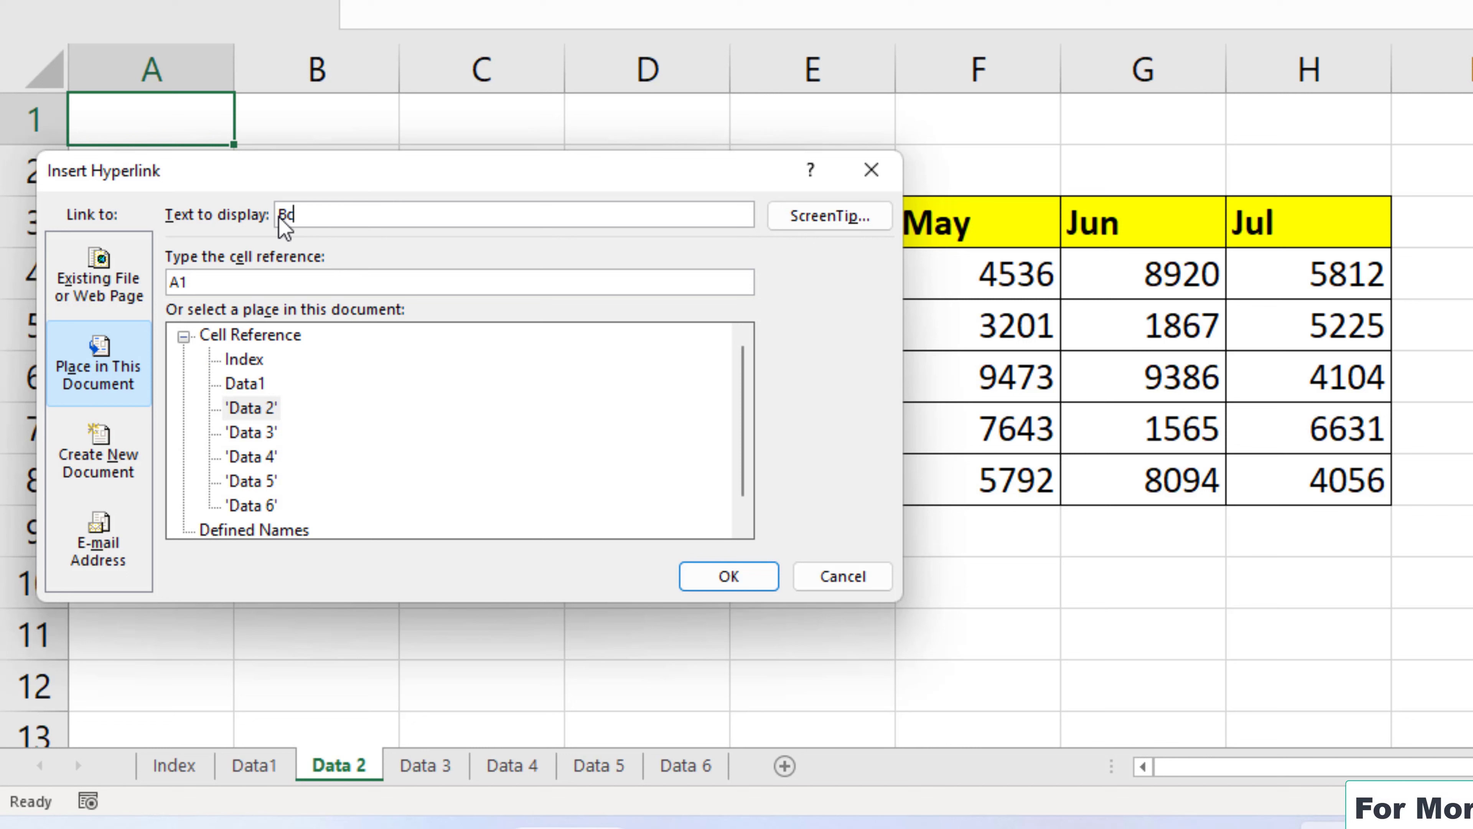
click(243, 360)
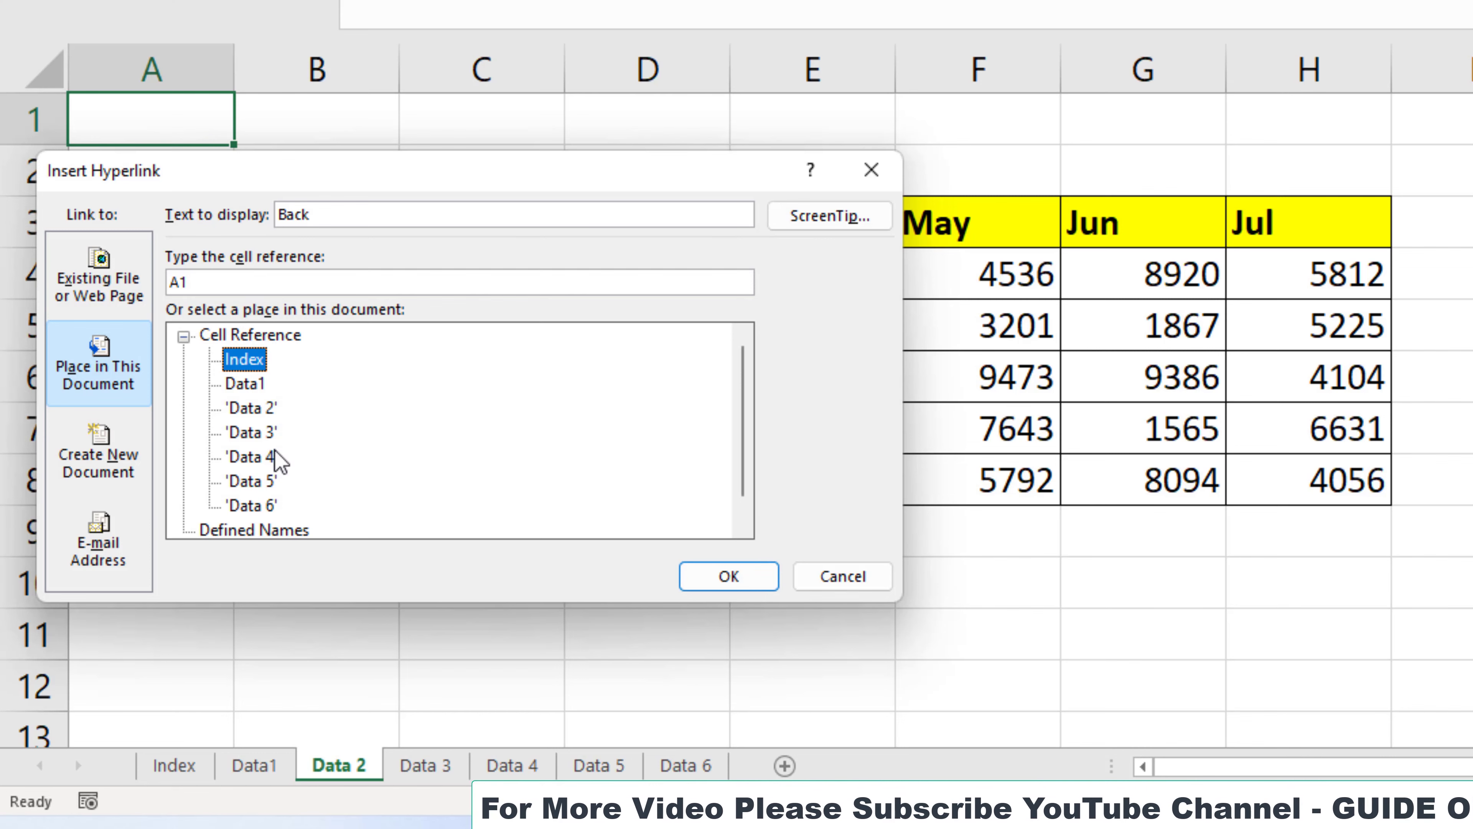
click(731, 578)
In cell A1 of Data 3, insert a hyperlink to cell A1 of the Index sheet with the display text Back.
click(428, 766)
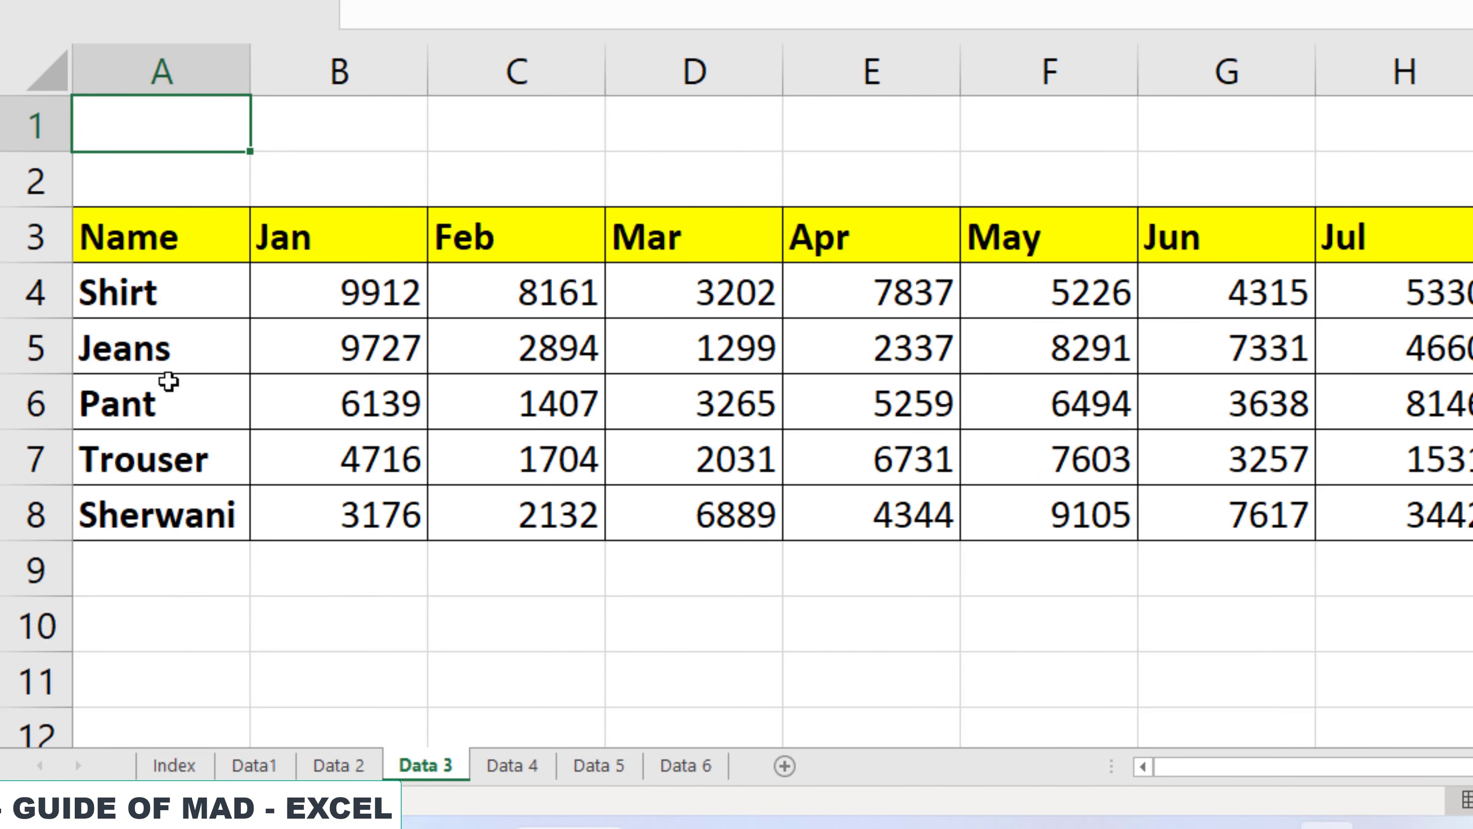
key(ctrl+k)
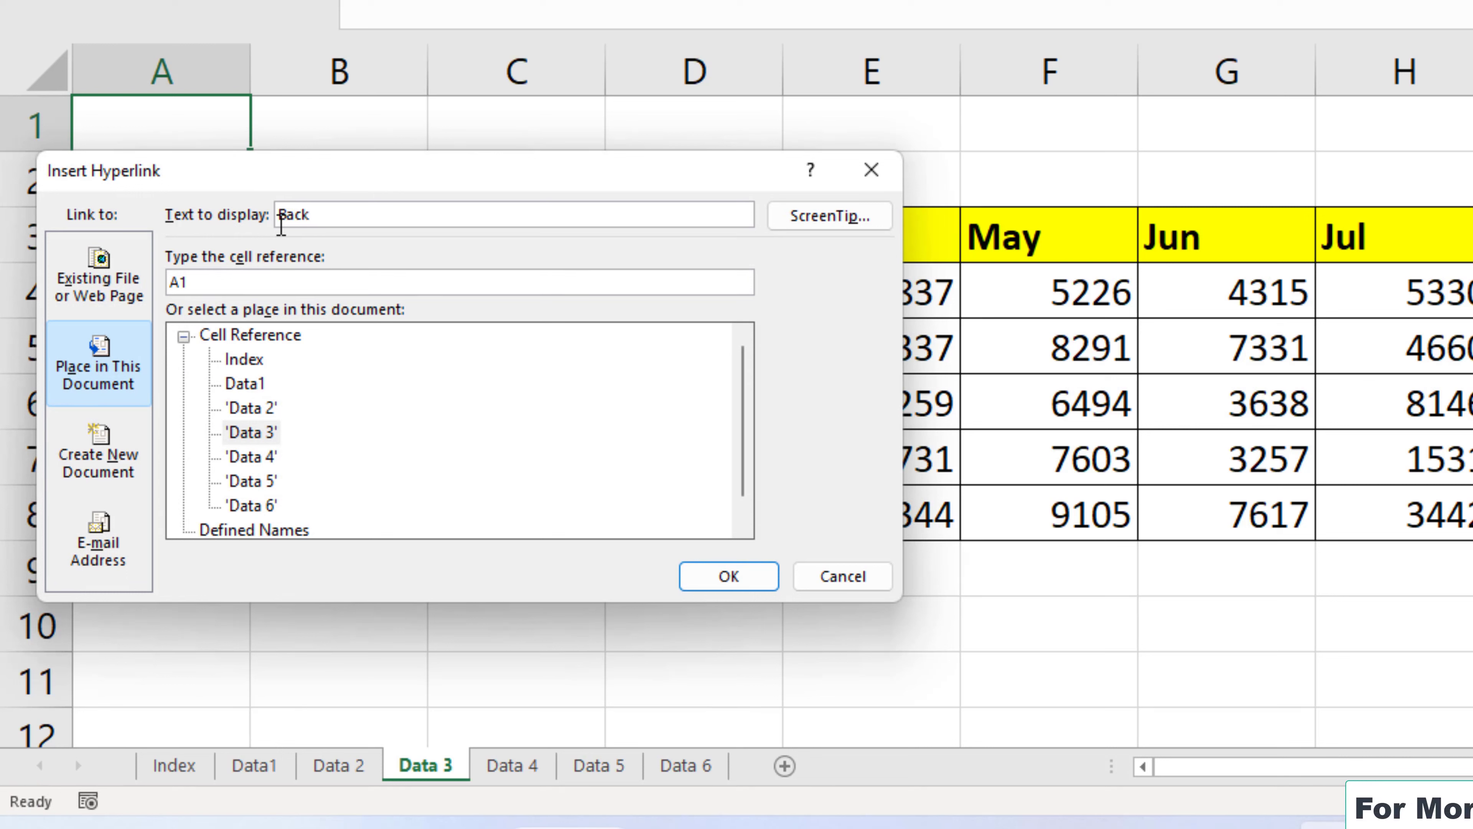
click(246, 360)
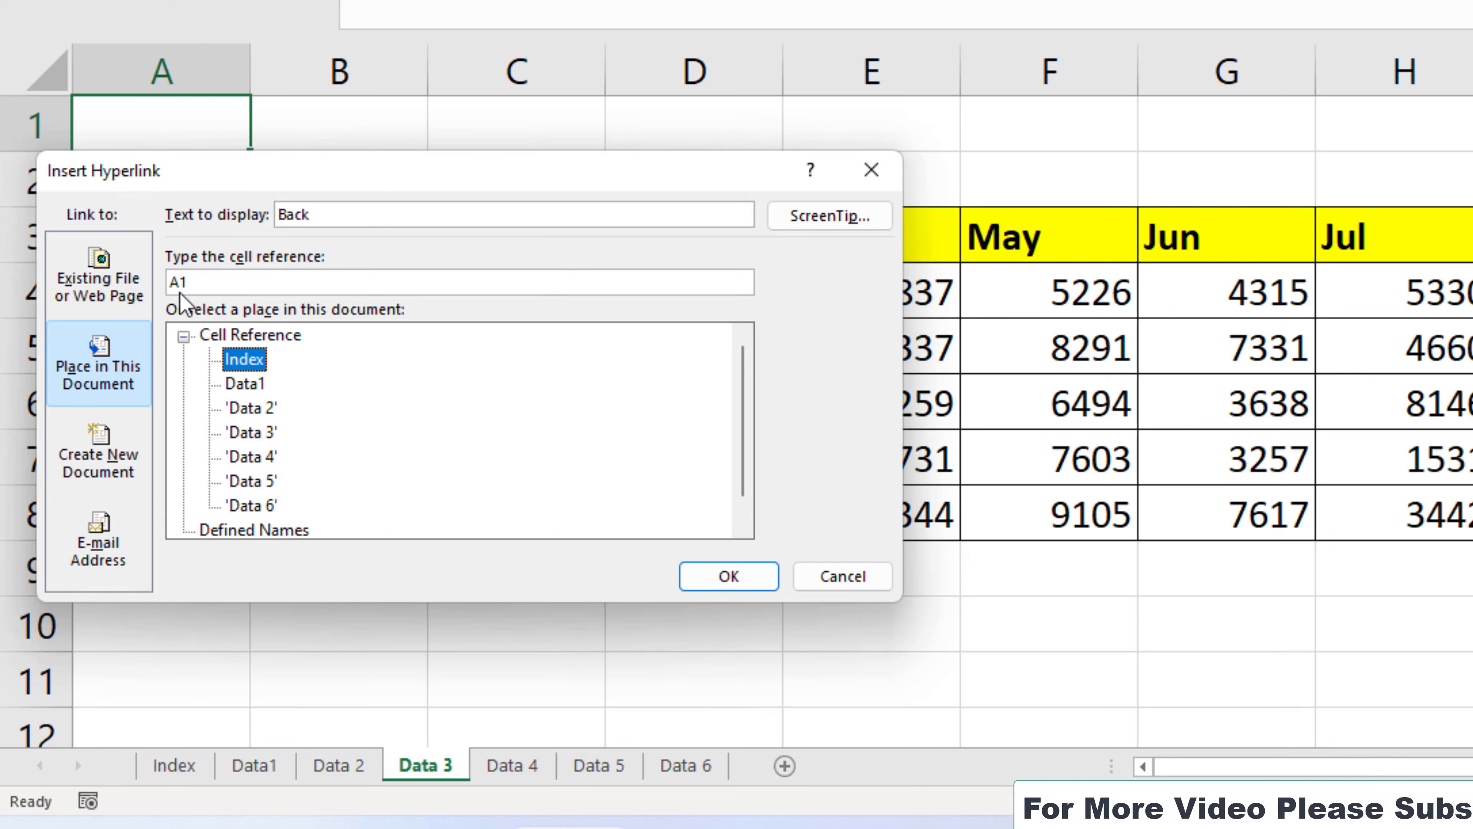
click(729, 576)
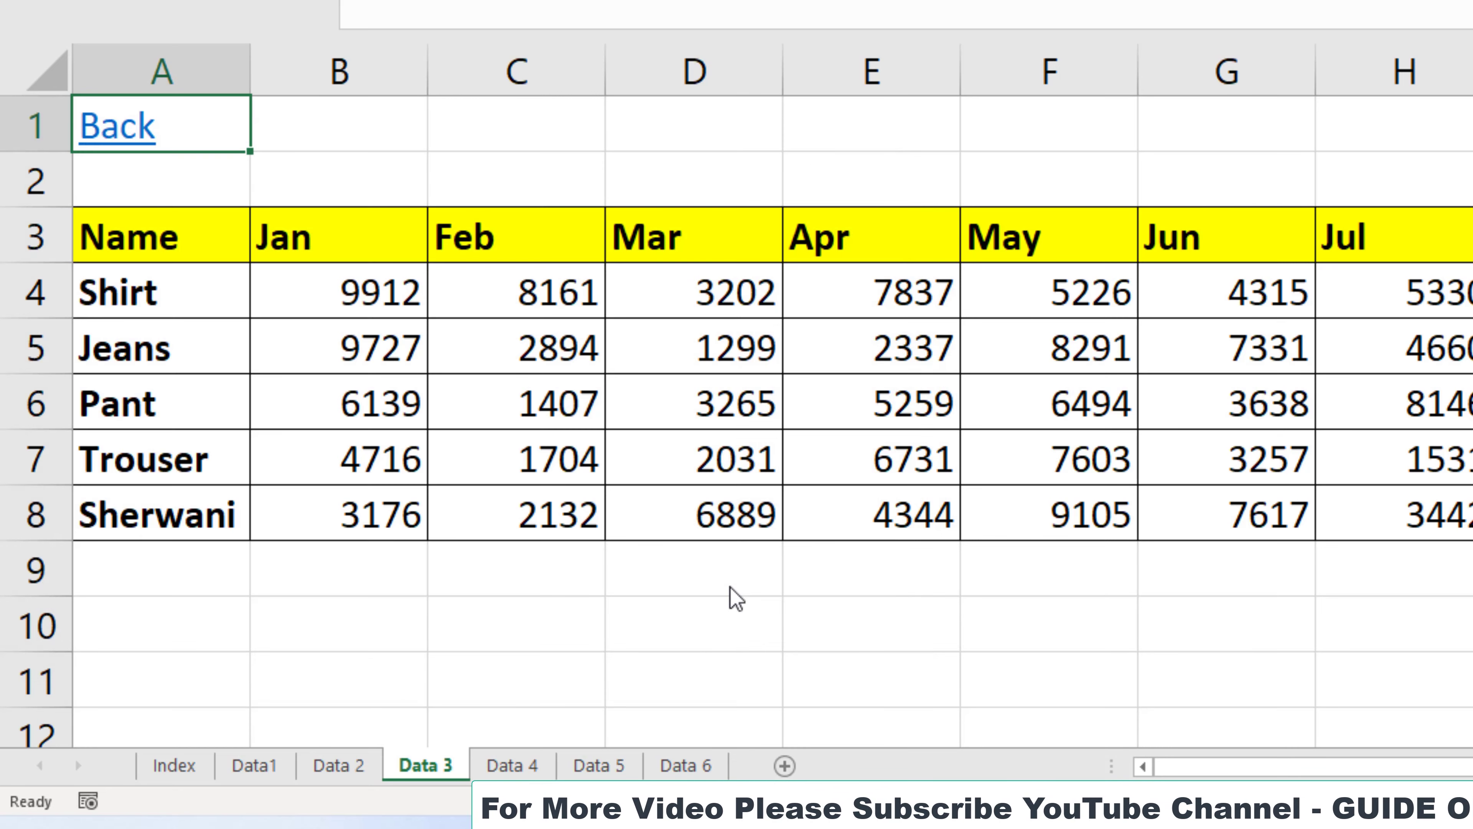
In cell A1 of Data 4, insert a hyperlink to cell A1 of the Index sheet with the display text Back.
click(541, 774)
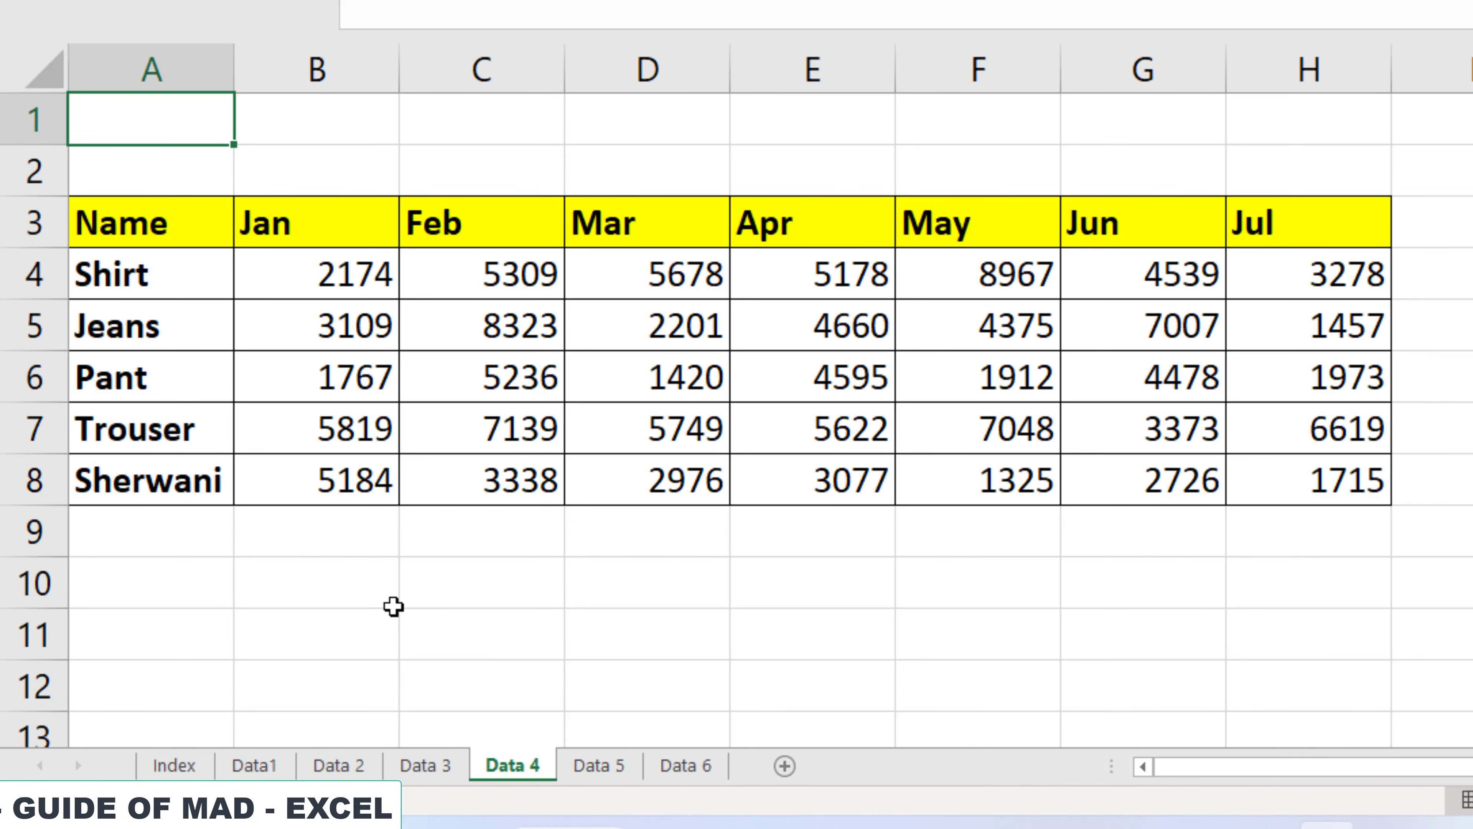
key(ctrl+k)
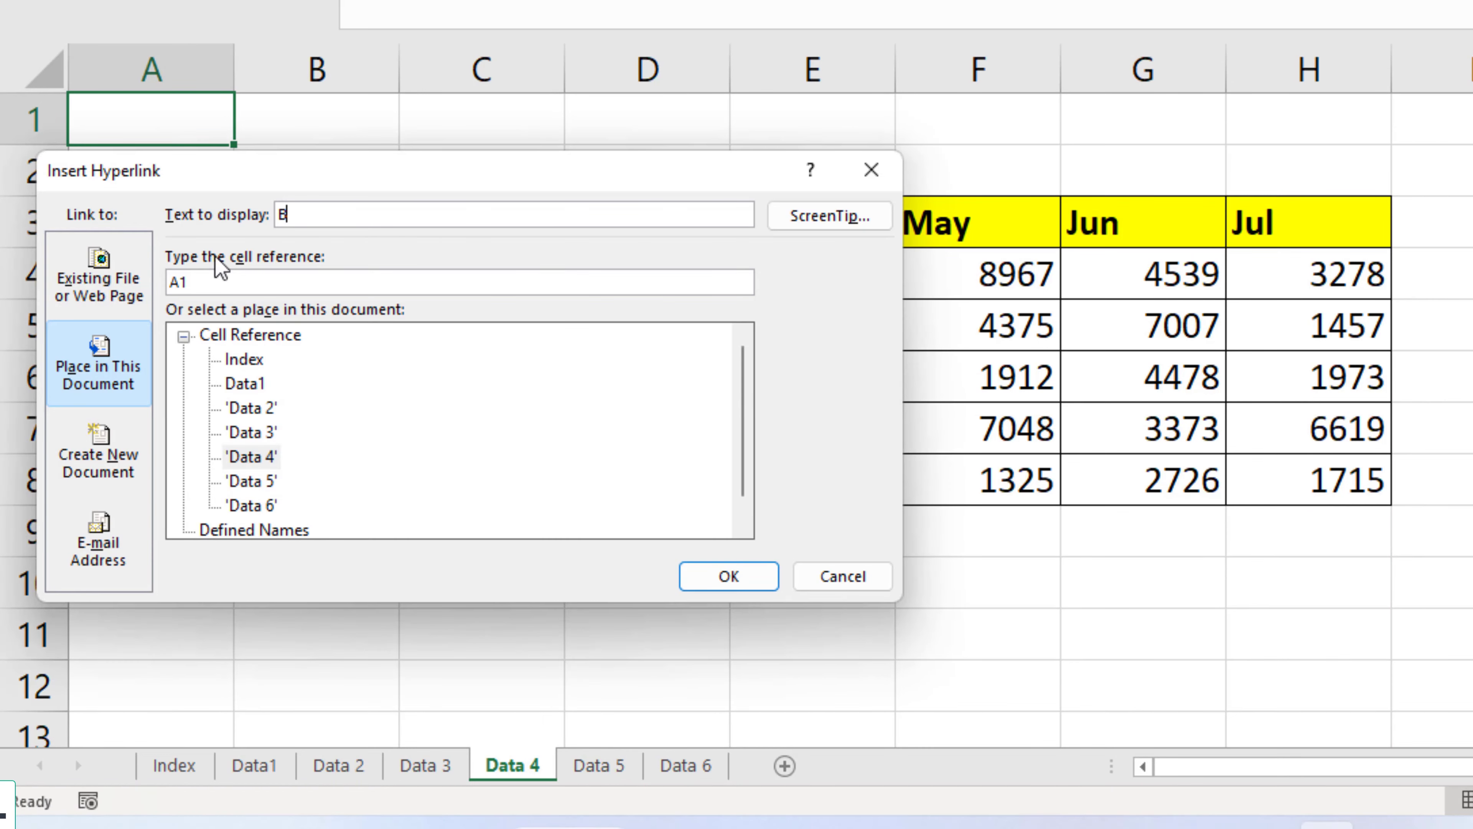
click(705, 573)
In cell A1 of Data 5, insert a hyperlink to cell A1 of the Index sheet with the display text Back.
click(601, 766)
key(ctrl+k)
click(246, 360)
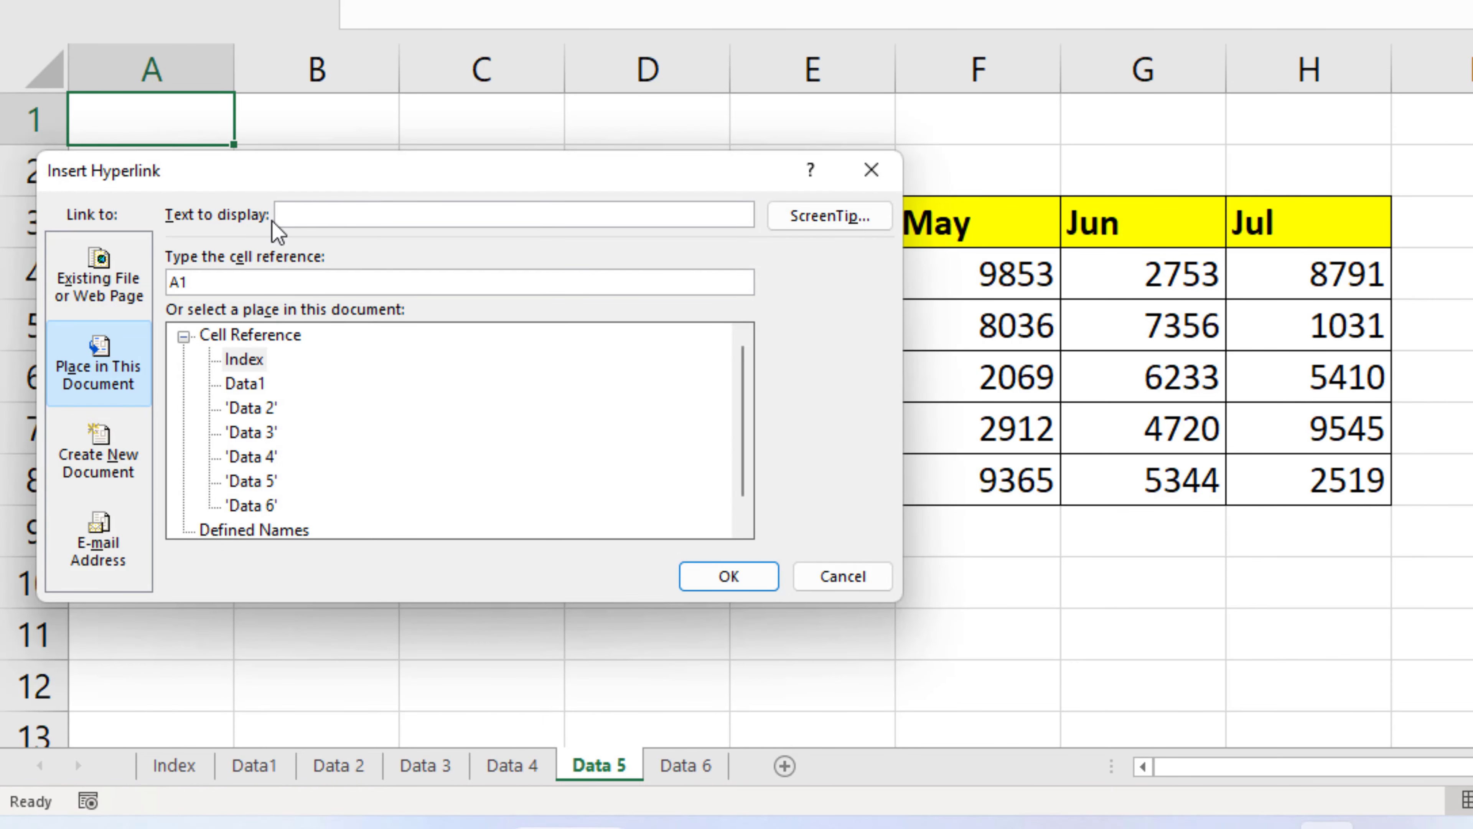
click(728, 575)
In cell A1 of Data 6, insert a hyperlink to cell A1 of the Index sheet with the display text Back.
click(686, 766)
key(ctrl+k)
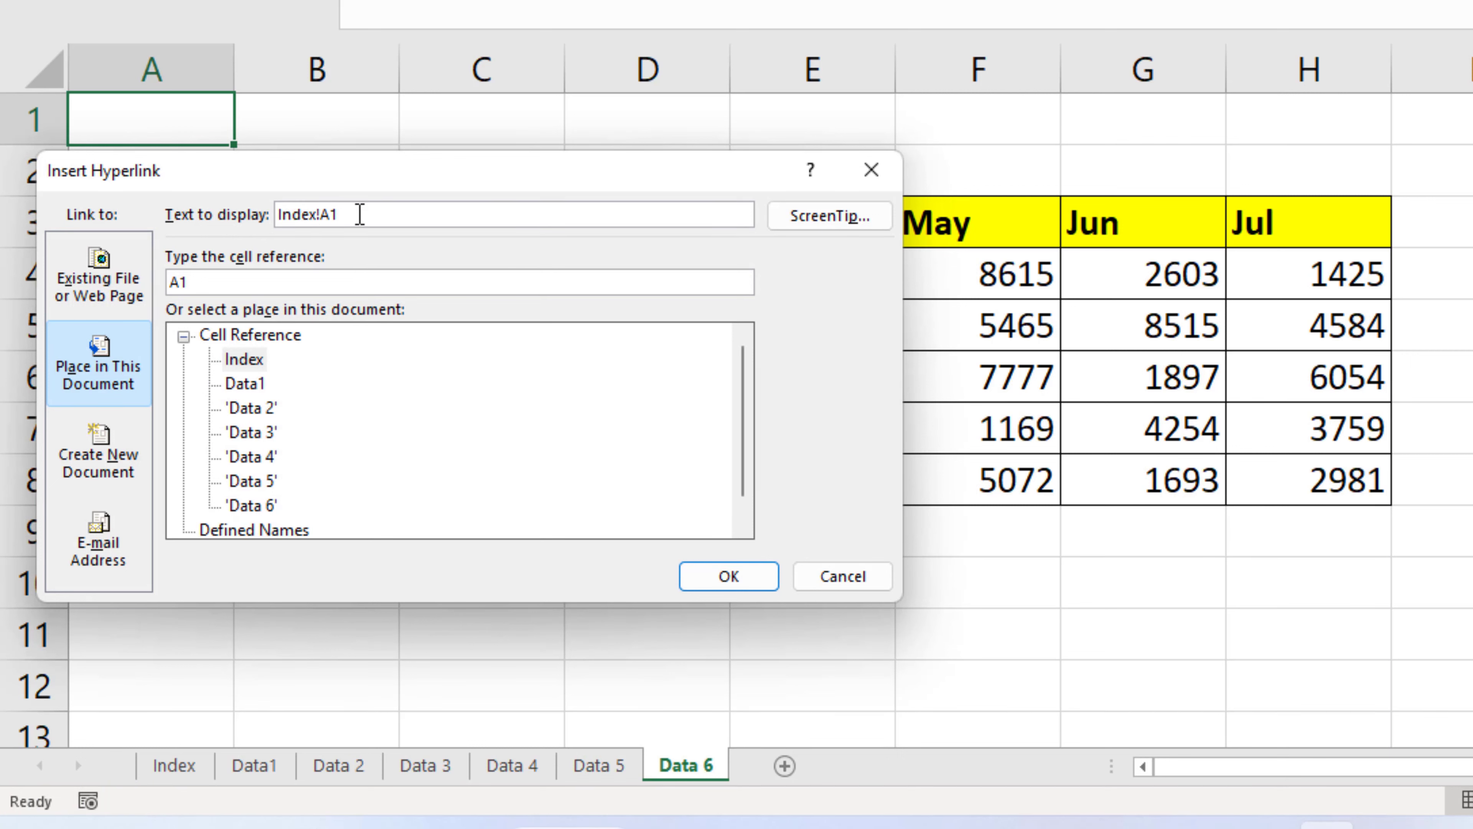
text(Back)
click(728, 576)
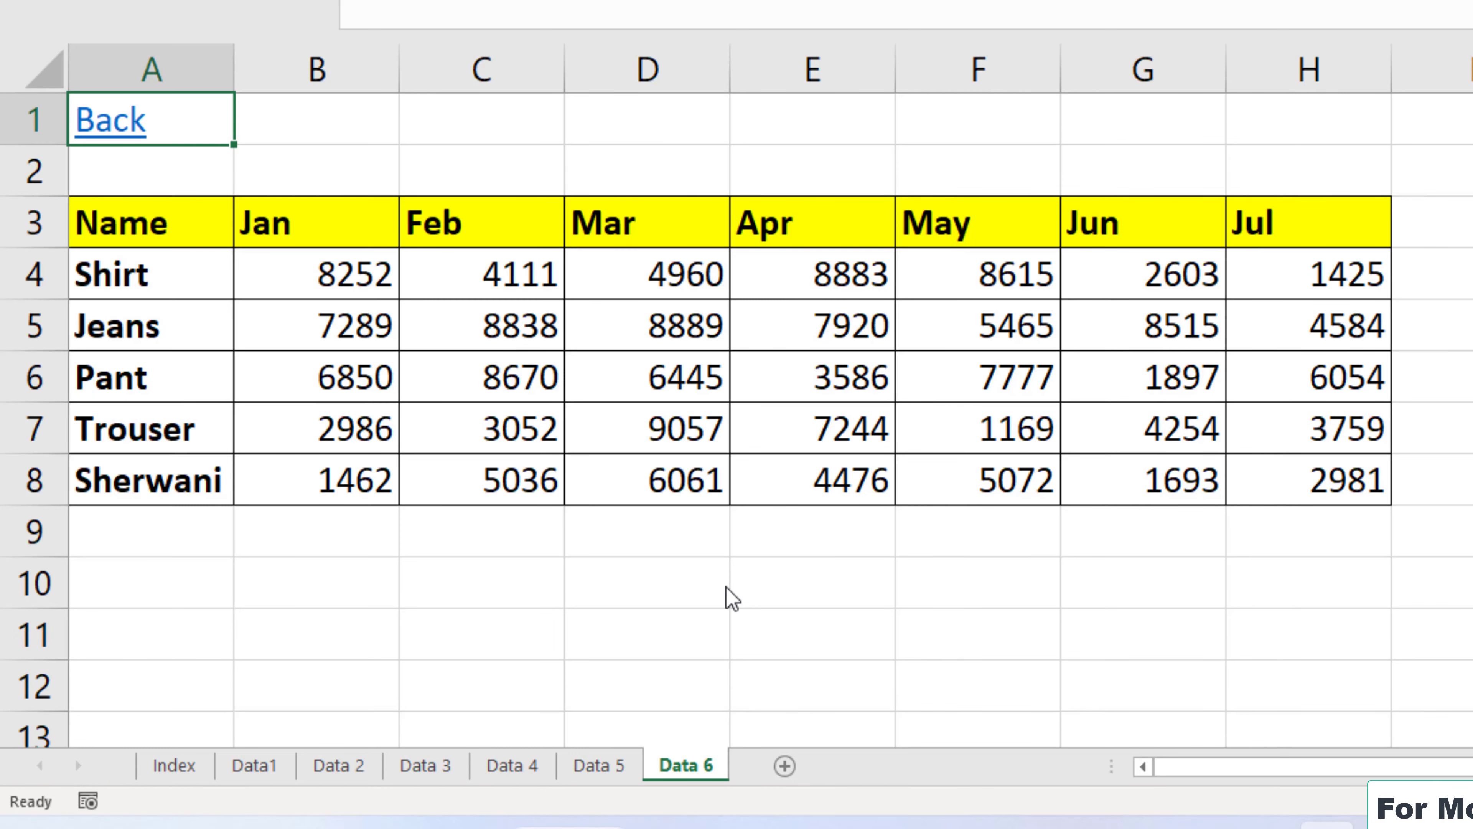
Test the Back links on Data1, Data 2, Data 4 and Data 5 by following each one to the Index sheet.
click(624, 767)
click(288, 771)
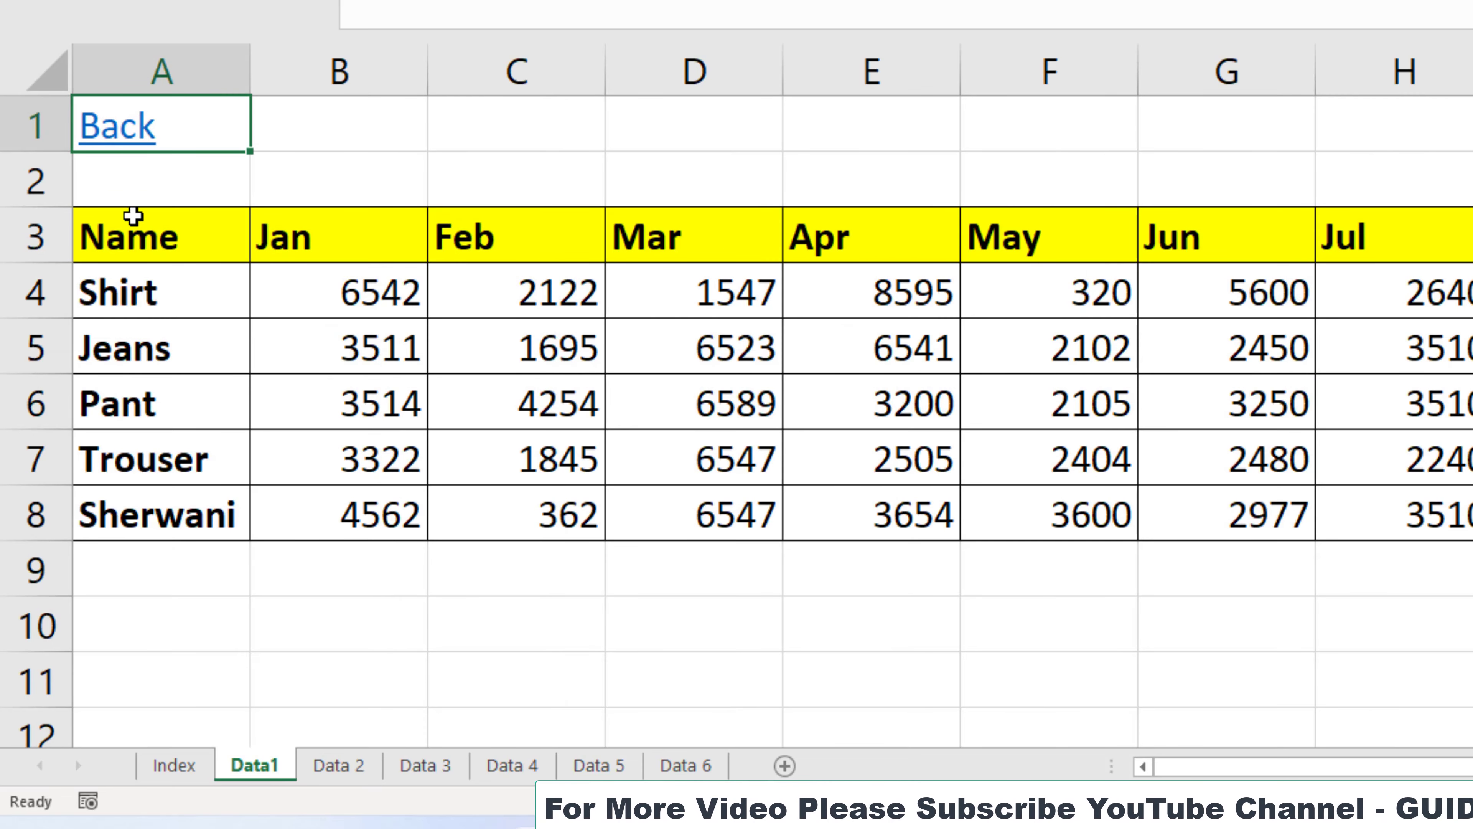
click(122, 137)
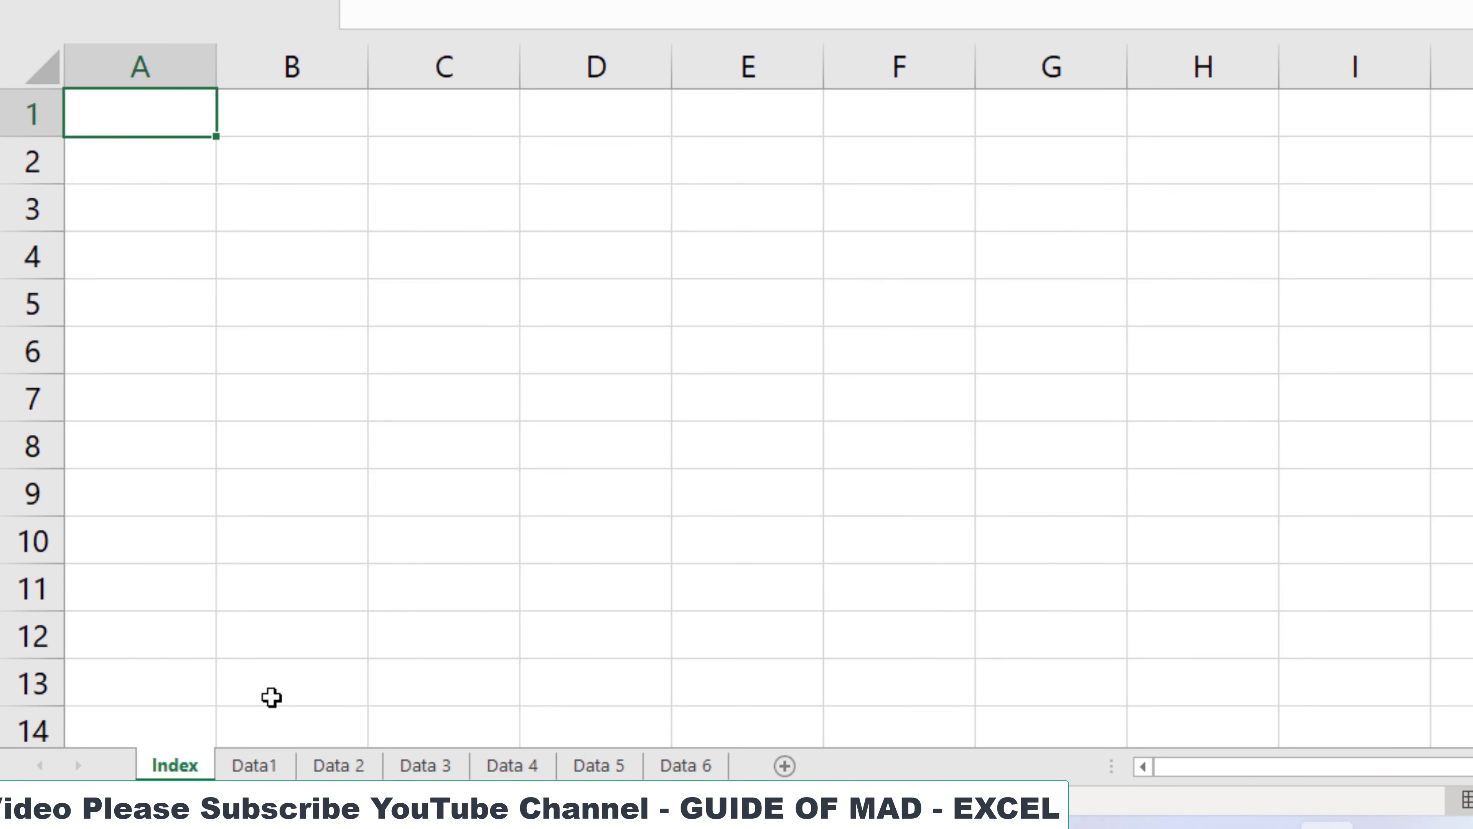
click(255, 764)
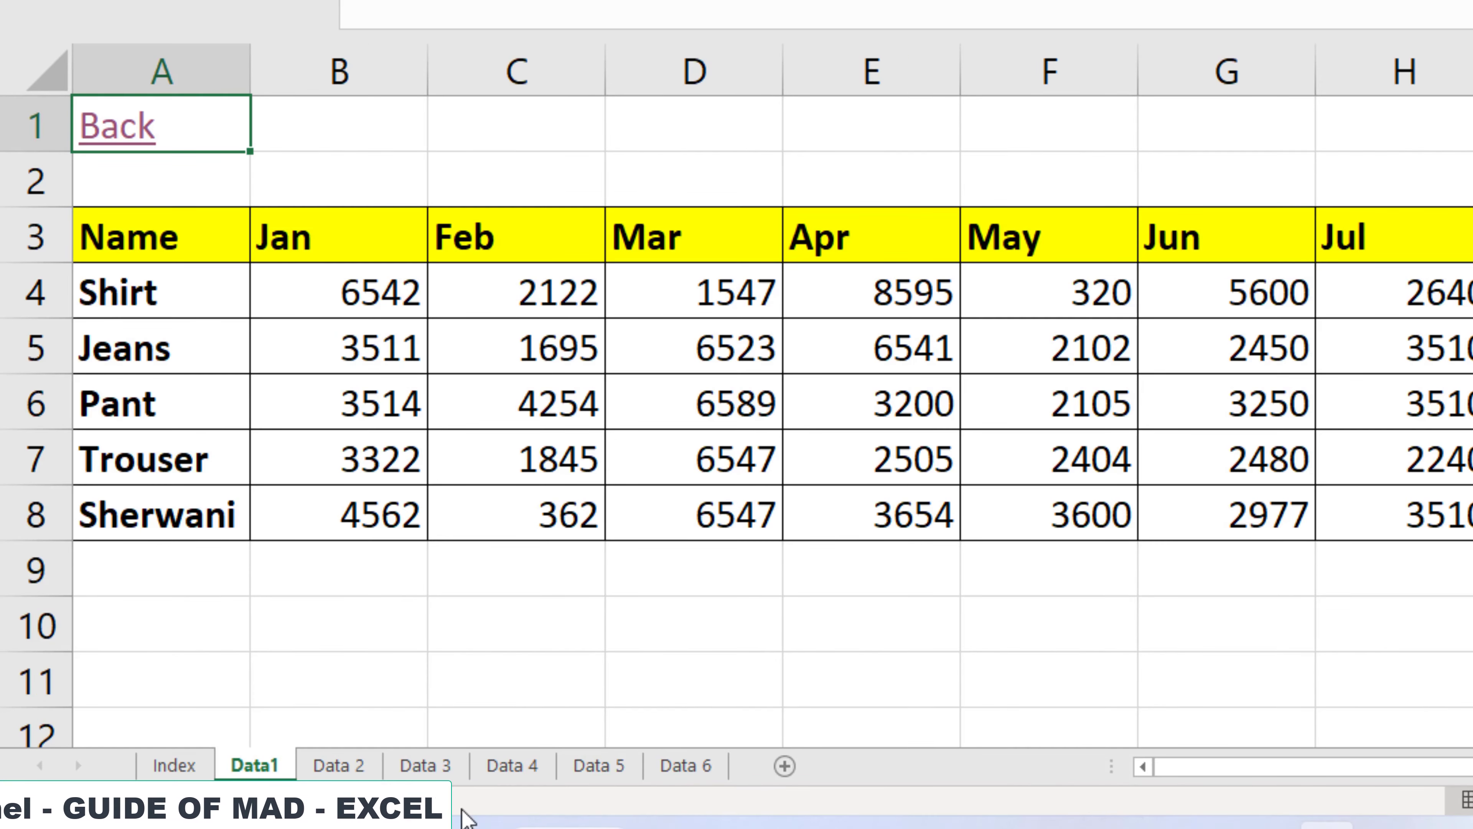
click(370, 779)
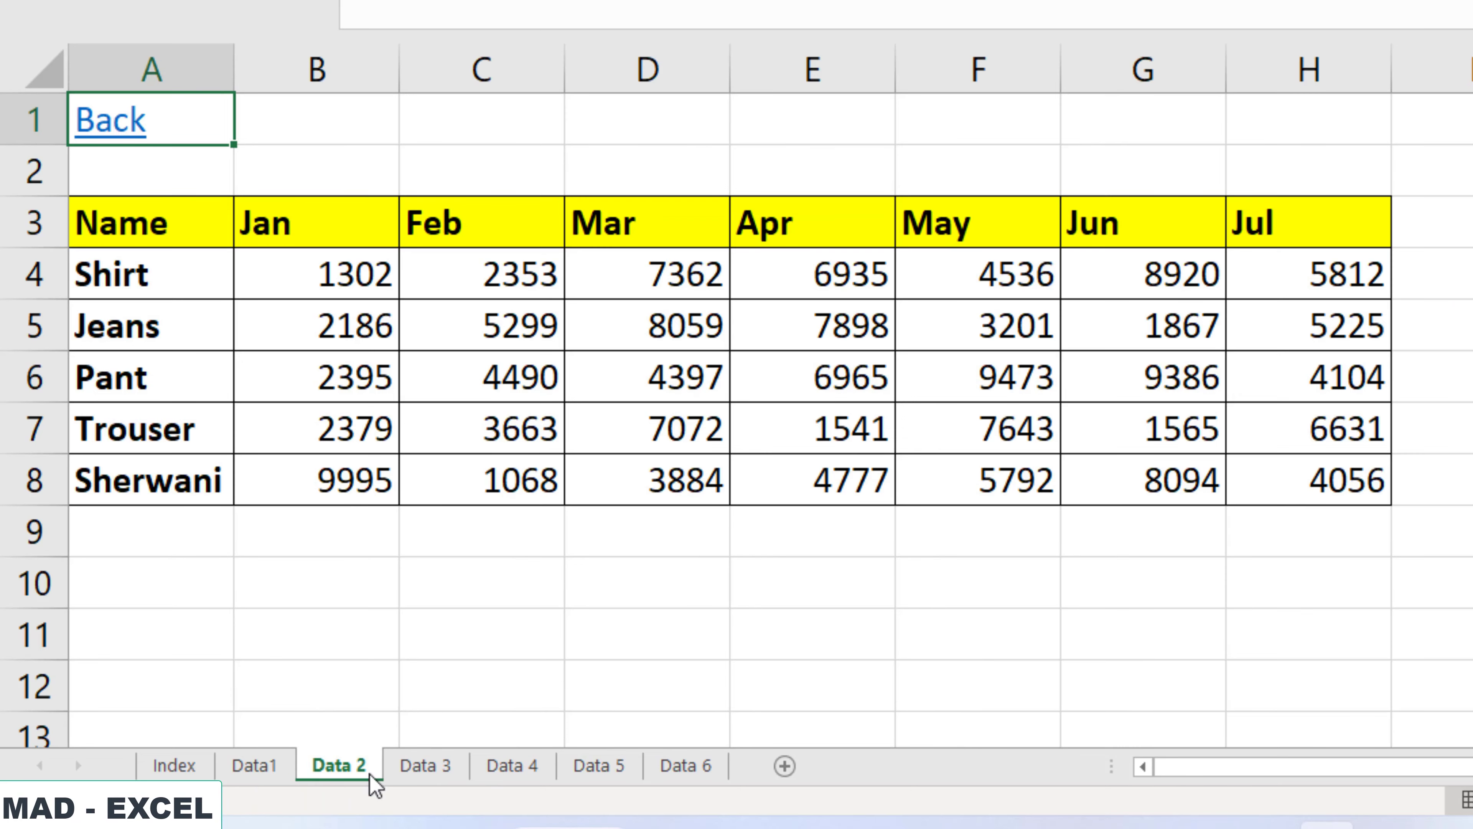
click(119, 140)
click(512, 774)
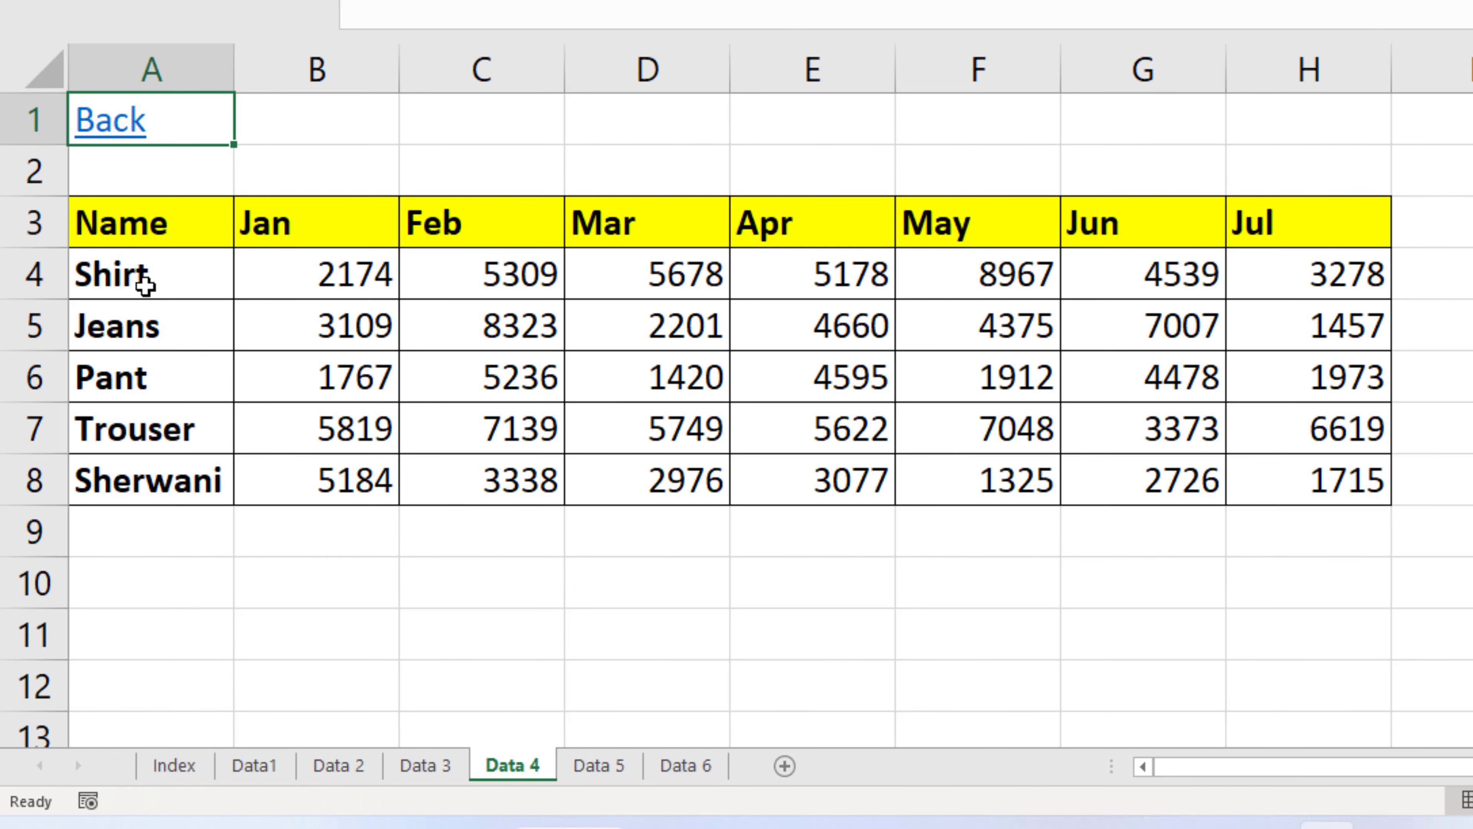
click(121, 132)
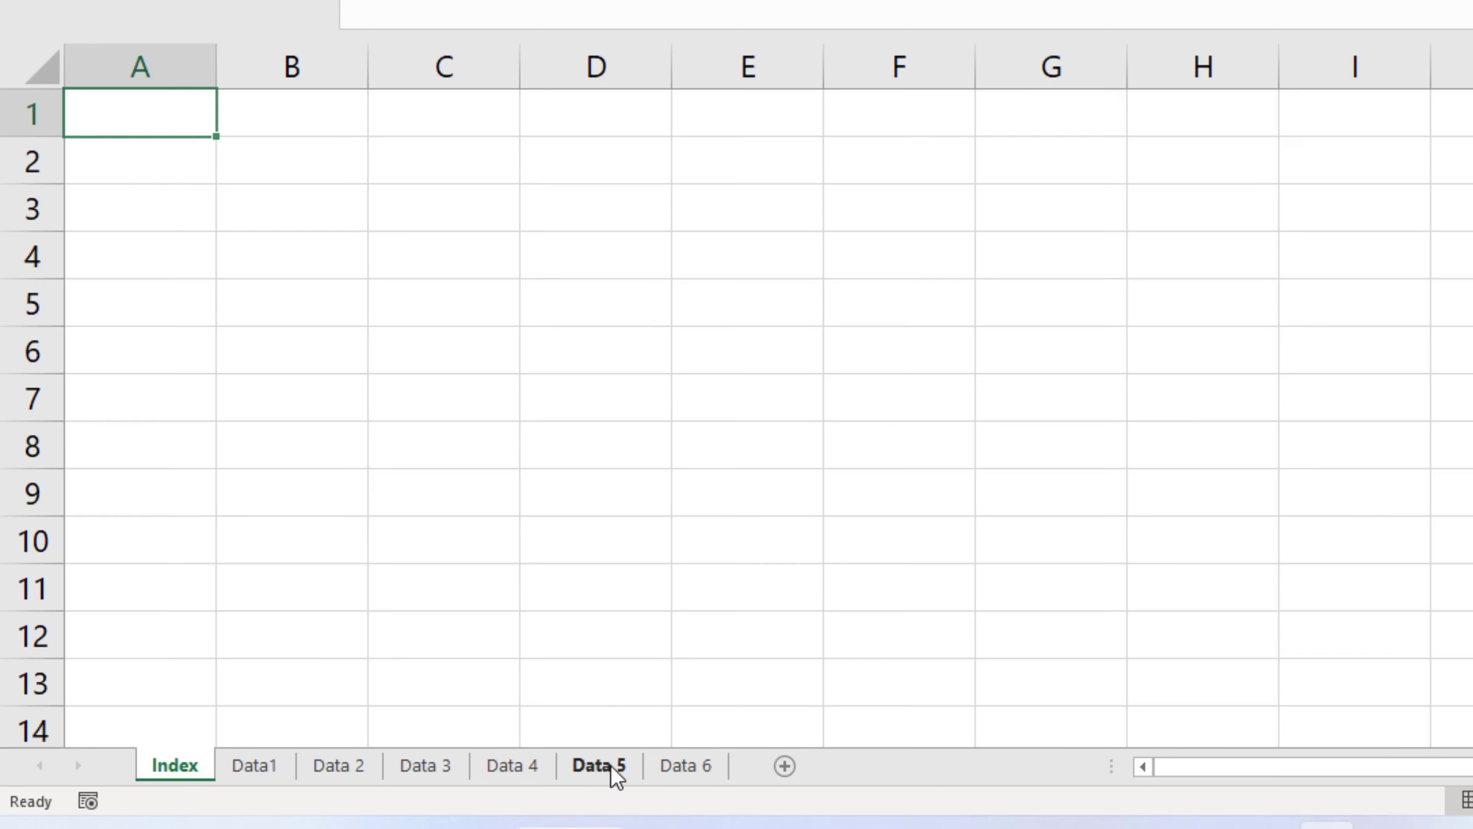
click(615, 772)
click(102, 125)
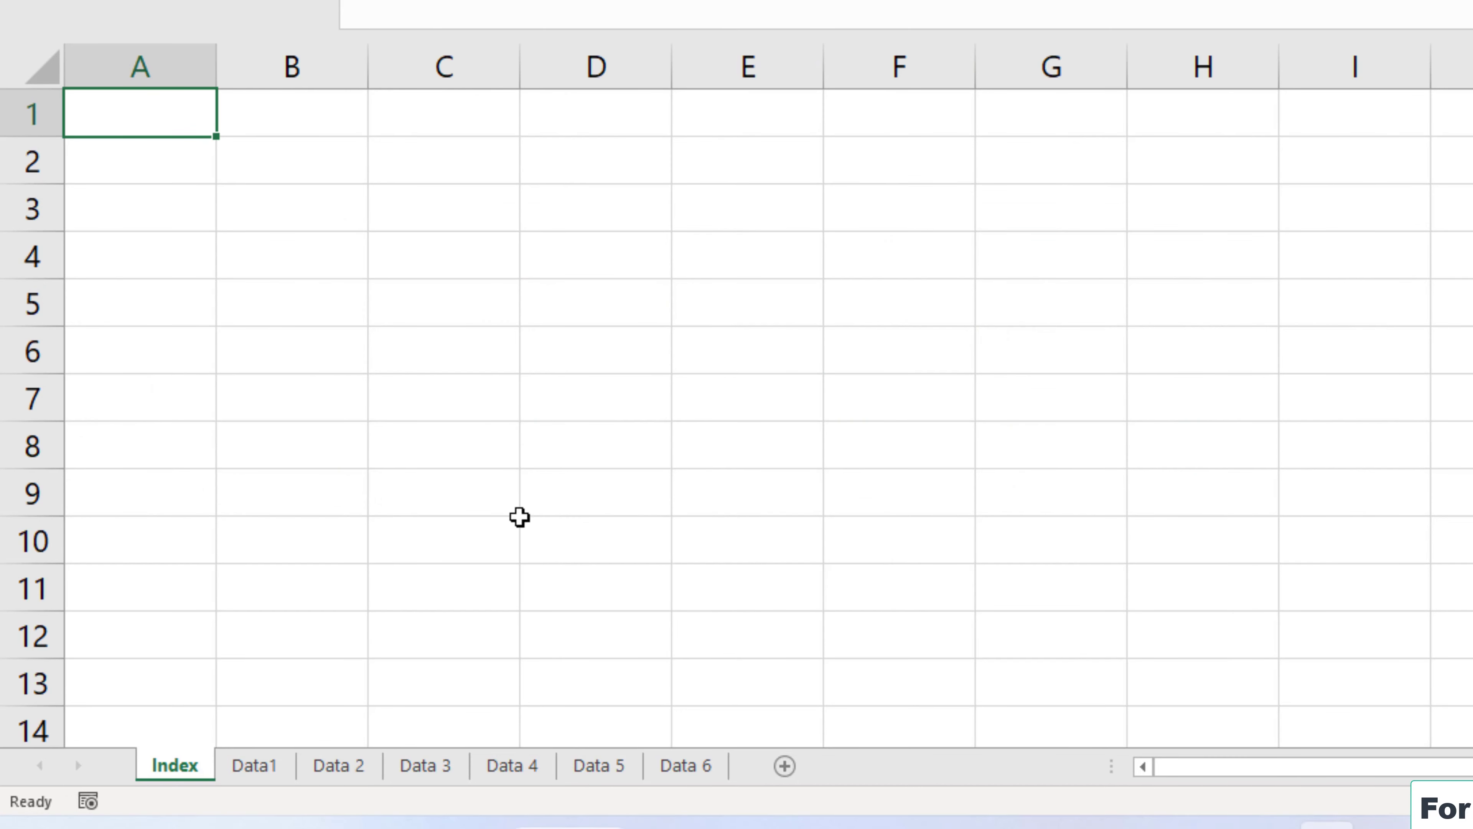
Follow the Back link on Data 6, and recheck the ones on Data 5, Data 4 and Data 2.
click(689, 769)
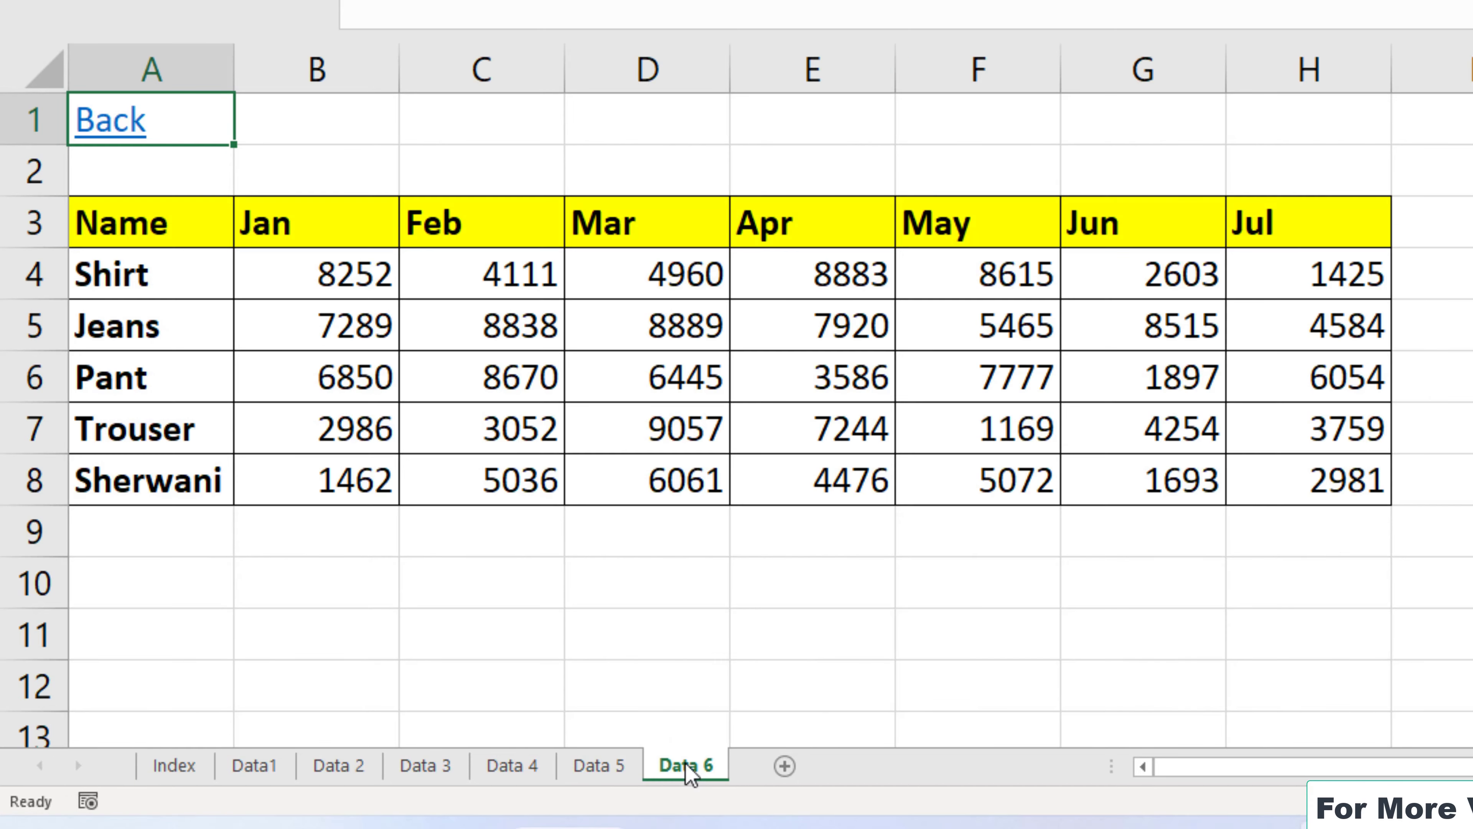
click(125, 125)
click(634, 774)
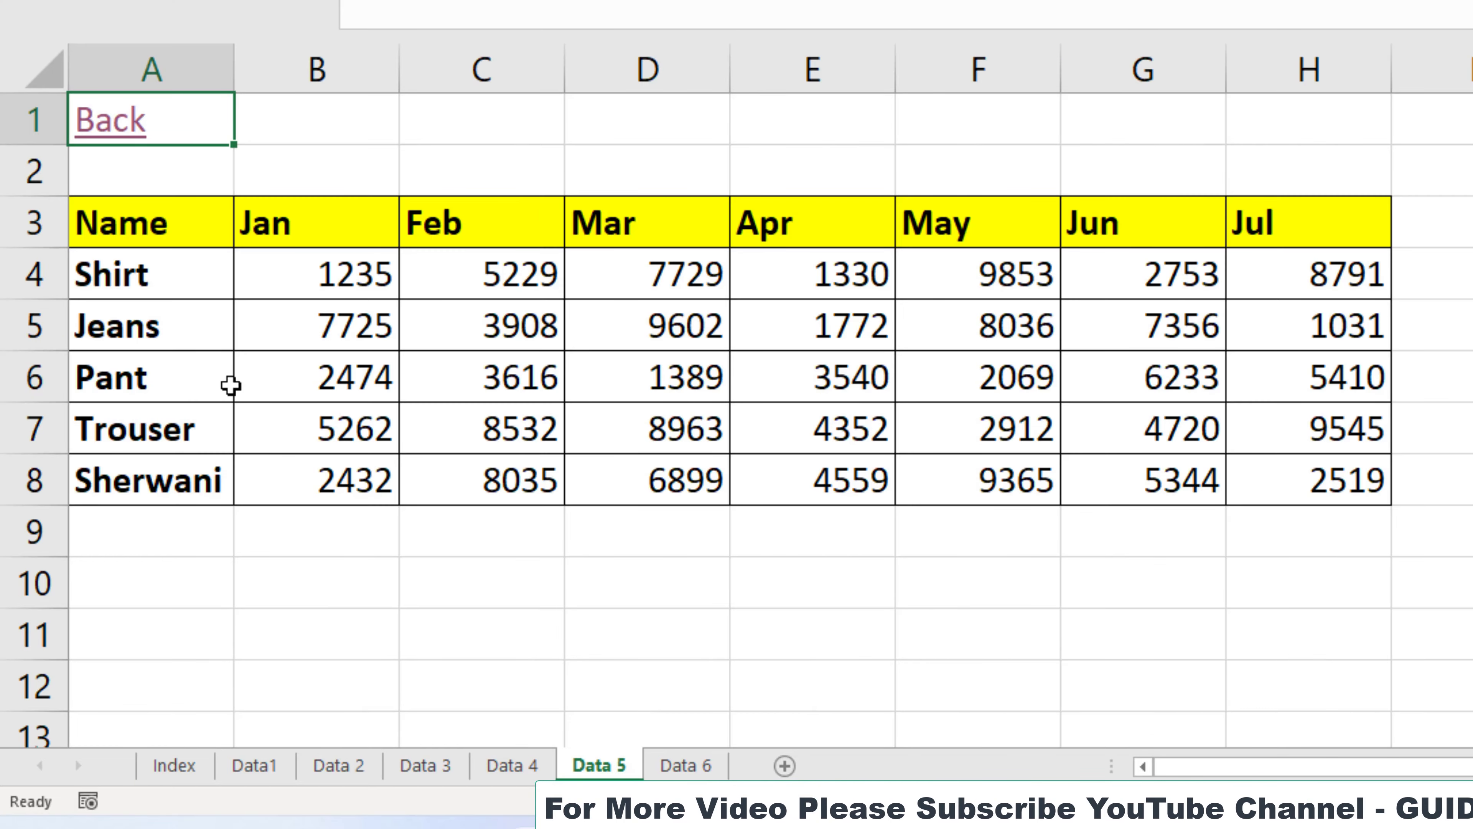
click(125, 129)
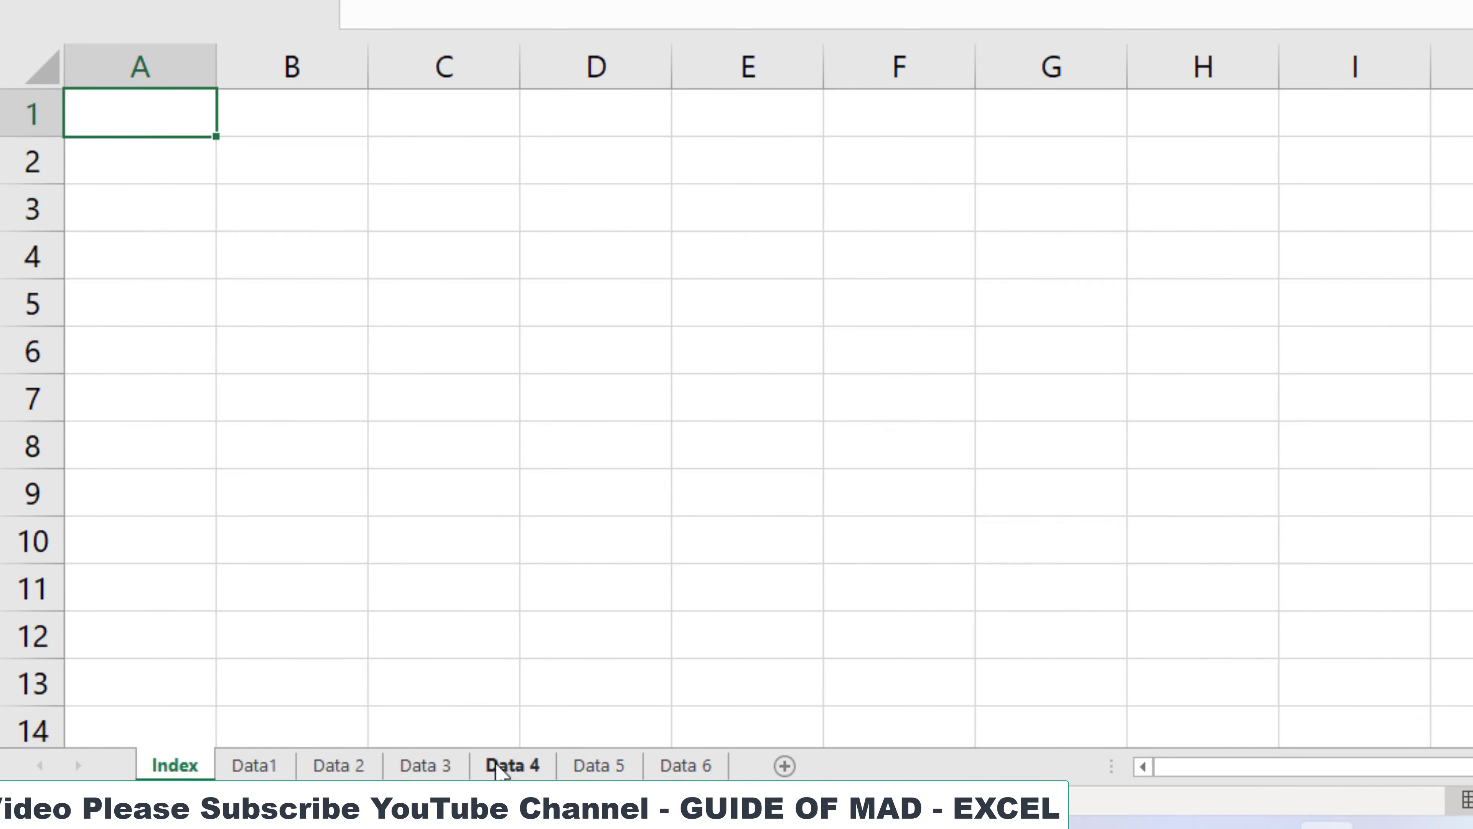
click(499, 767)
click(125, 134)
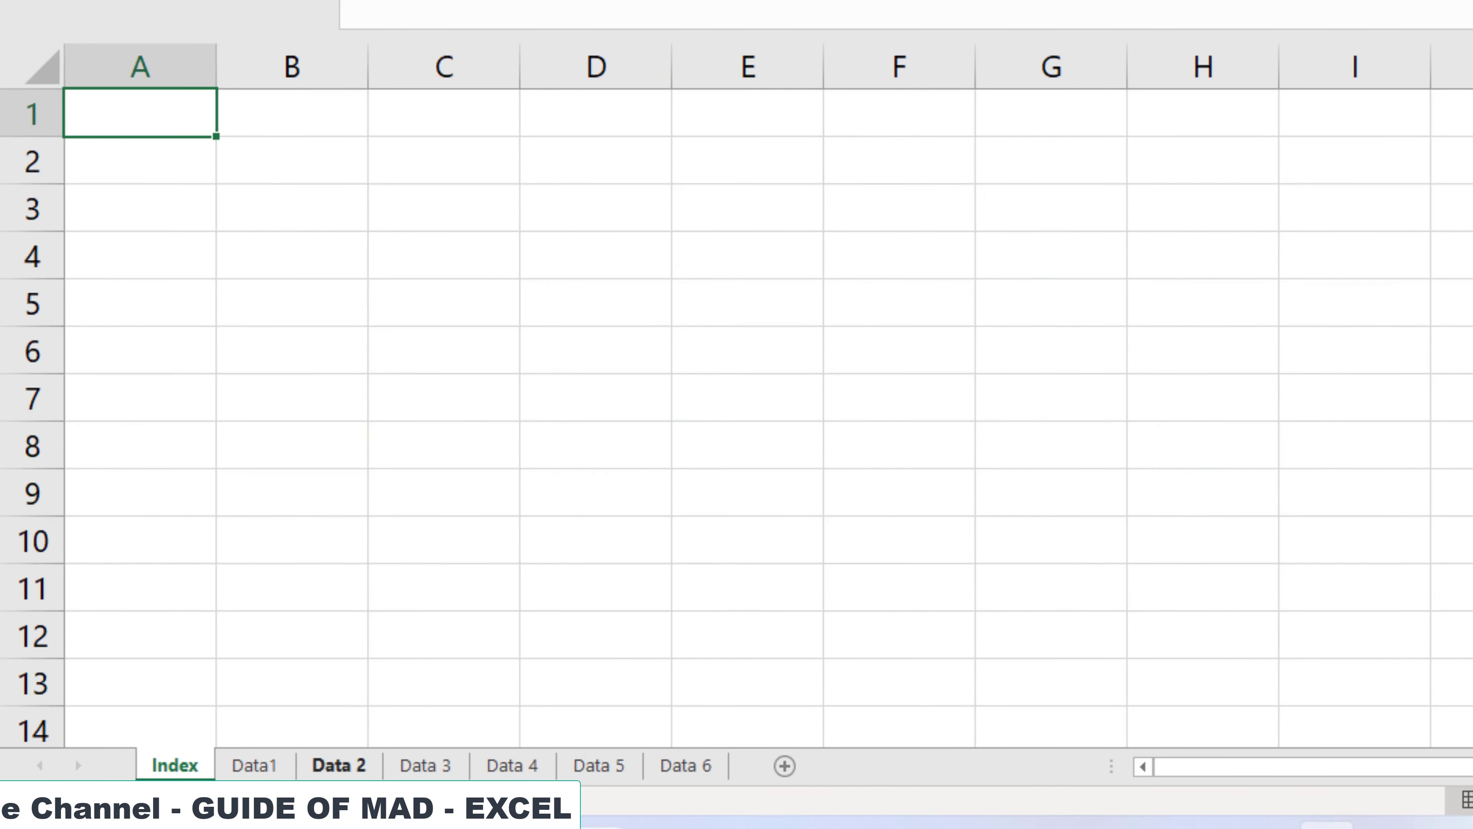
click(342, 767)
click(113, 124)
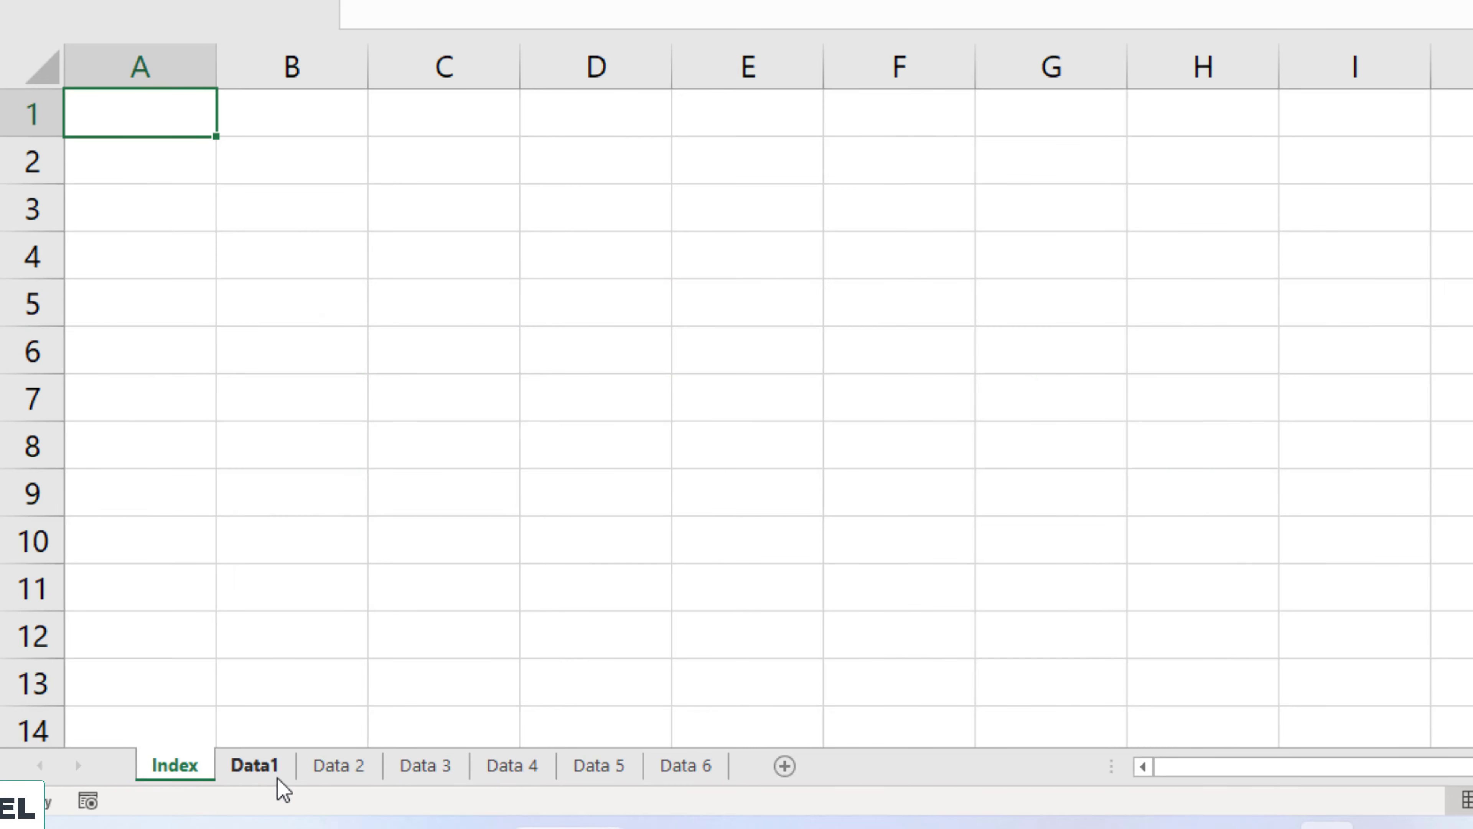